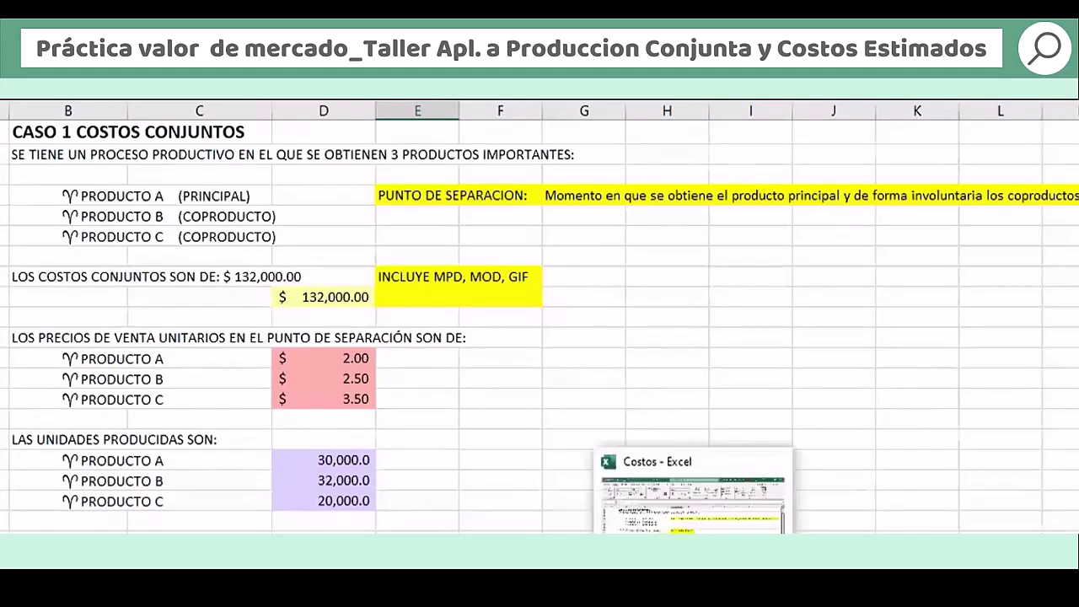
Review the joint costs case: products, joint costs, unit sale prices, units produced and what is requested
{"action": "left_click", "coordinate": [649, 367]}
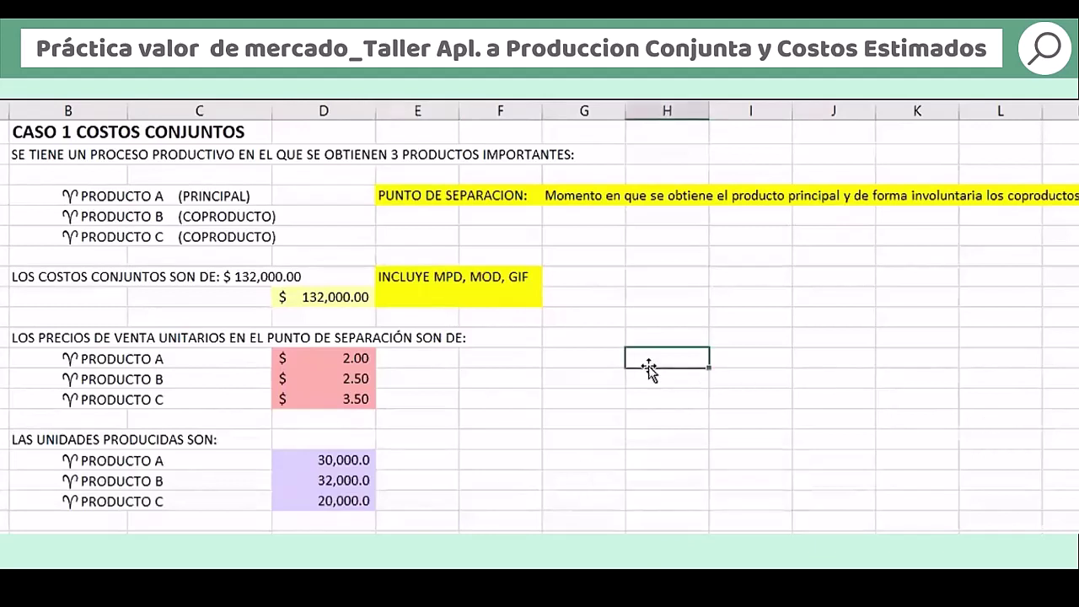
{"action": "key", "text": "Down"}
{"action": "key", "text": "Down"}
{"action": "key", "text": "Down"}
{"action": "key", "text": "Down"}
{"action": "key", "text": "Down"}
{"action": "key", "text": "Down"}
{"action": "key", "text": "Down"}
{"action": "key", "text": "Down"}
{"action": "key", "text": "Down"}
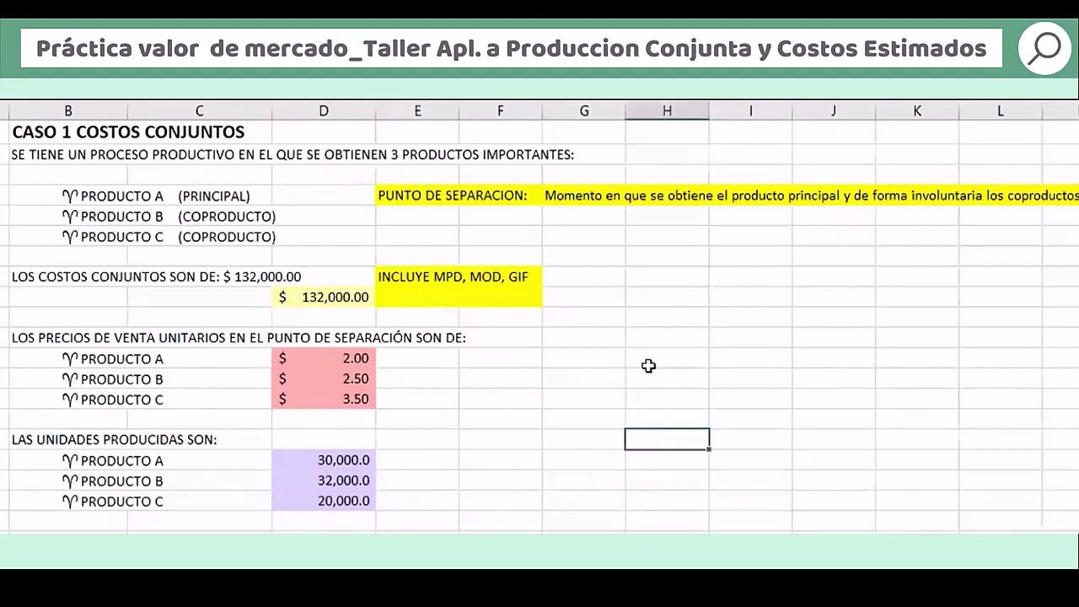
{"action": "key", "text": "Down"}
{"action": "key", "text": "Down"}
{"action": "key", "text": "Down"}
{"action": "key", "text": "Down"}
{"action": "key", "text": "Down"}
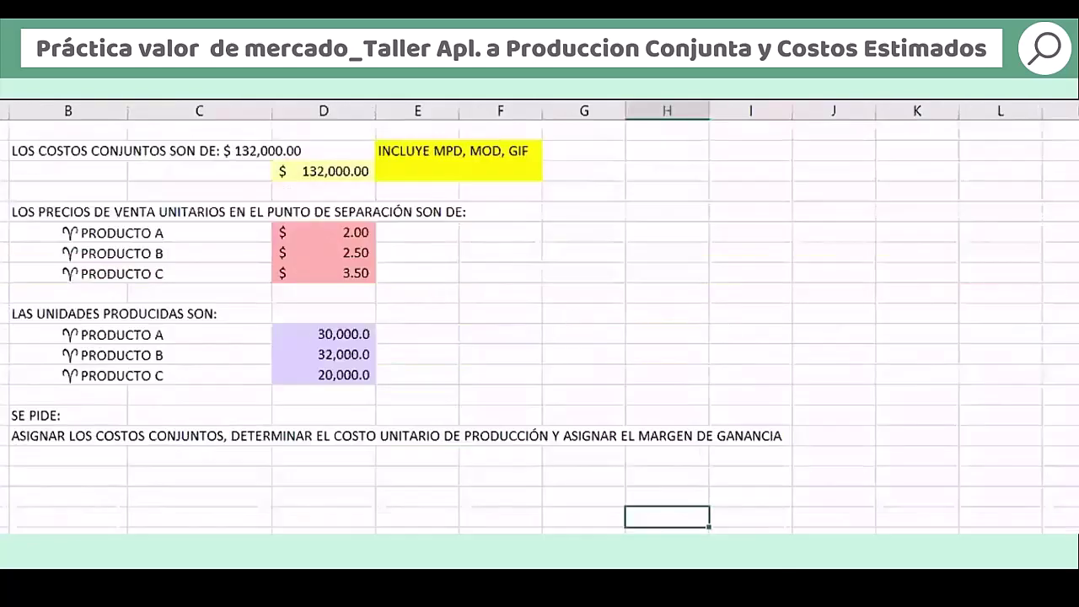
{"action": "scroll", "coordinate": [540, 320], "scroll_direction": "up", "scroll_amount": 2}
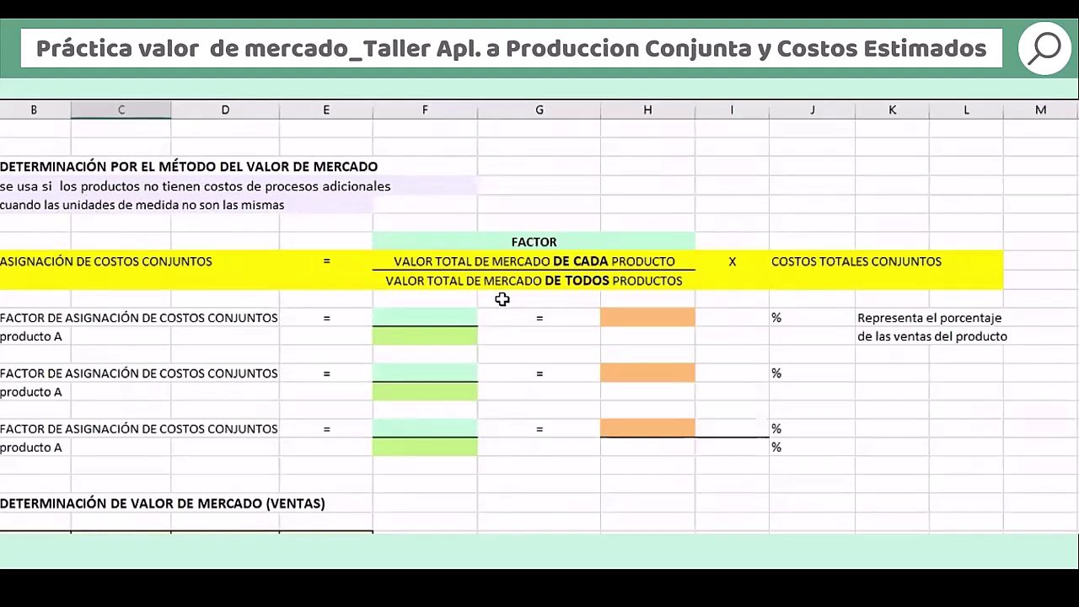
Fill in the units produced in the market value table: A 30,000, B 32,000, C 20,000 and the total 82,000
{"action": "scroll", "coordinate": [421, 354], "scroll_direction": "down", "scroll_amount": 4}
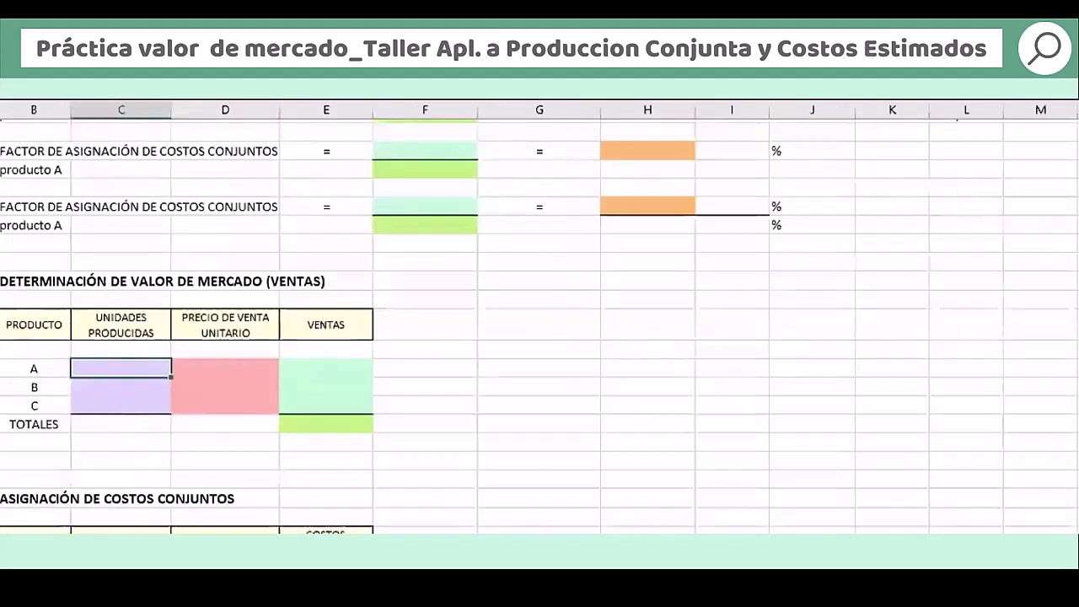
{"action": "type", "text": "30,000"}
{"action": "key", "text": "Return"}
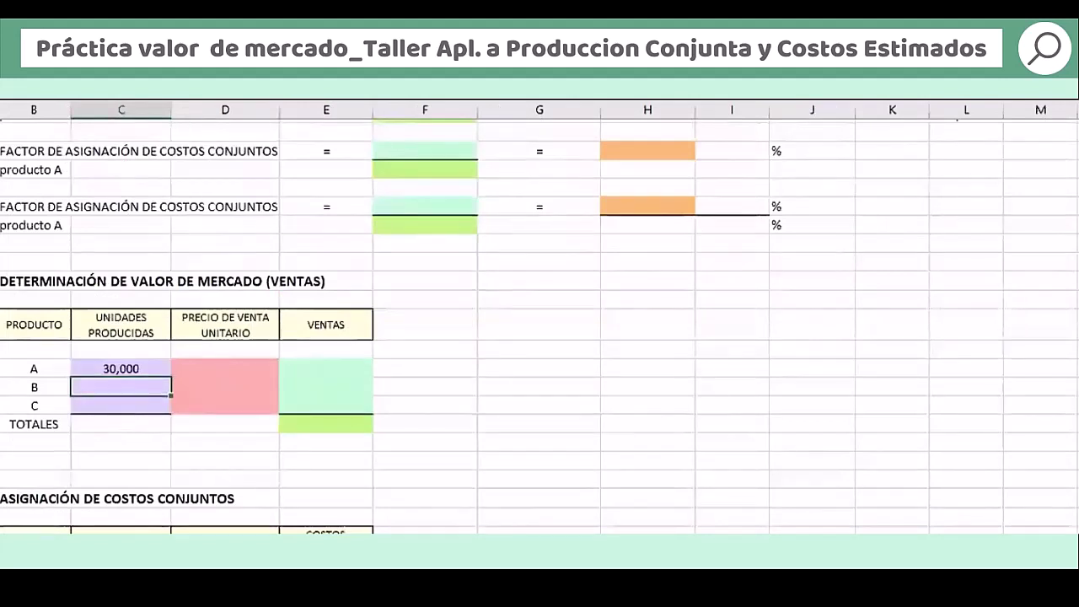
{"action": "type", "text": "32,000"}
{"action": "key", "text": "Return"}
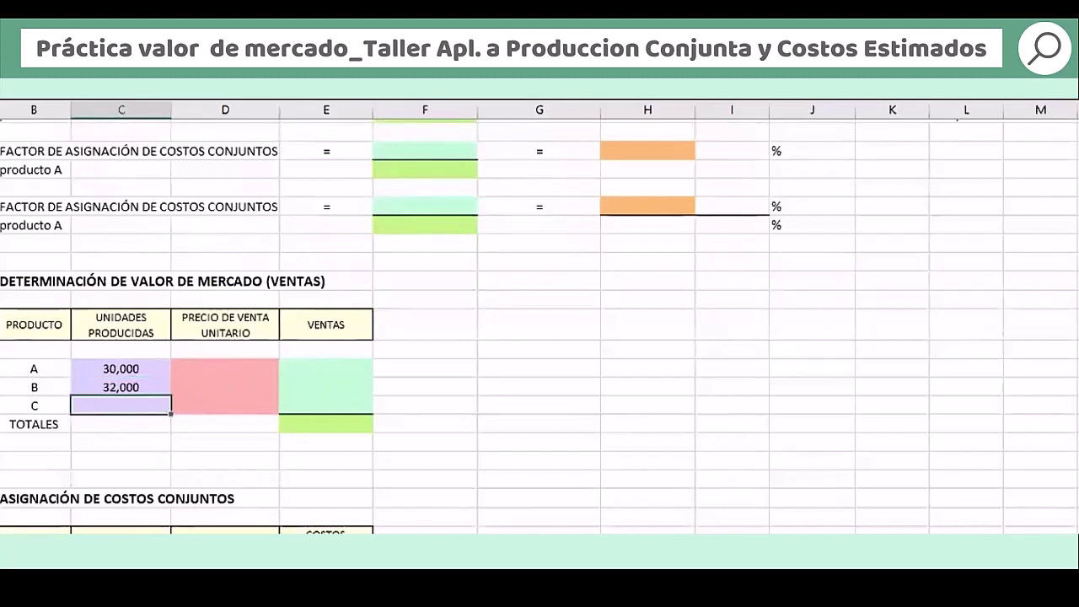
{"action": "type", "text": "20,000"}
{"action": "key", "text": "Return"}
{"action": "type", "text": "82,000"}
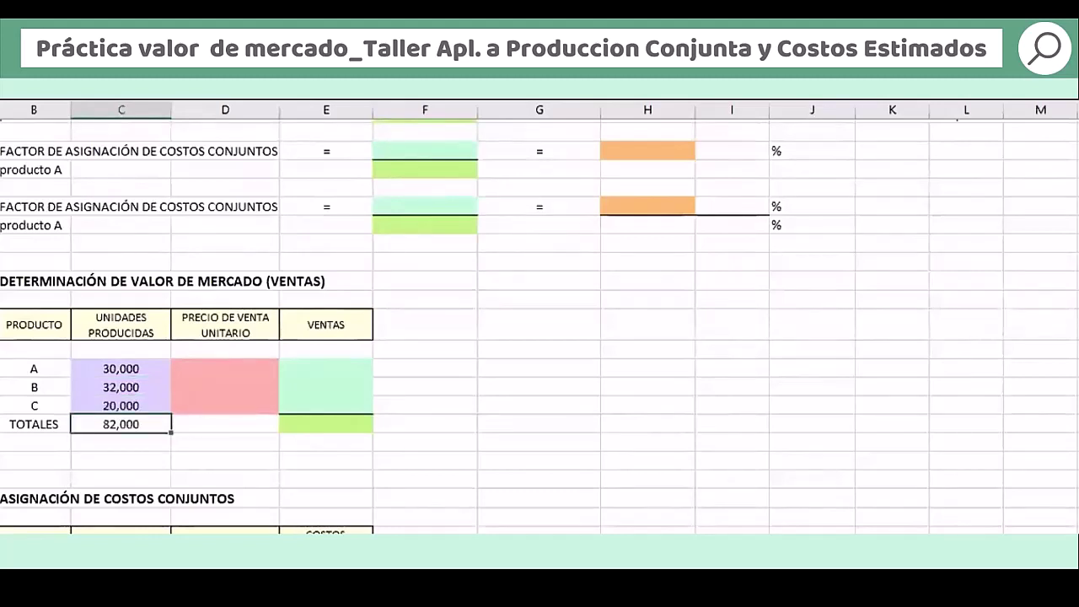
Fill in the unit sale prices from the case data sheet: $2.00 for A, $2.50 for B and $3.50 for C
{"action": "key", "text": "Right"}
{"action": "key", "text": "Up"}
{"action": "key", "text": "Up"}
{"action": "key", "text": "Up"}
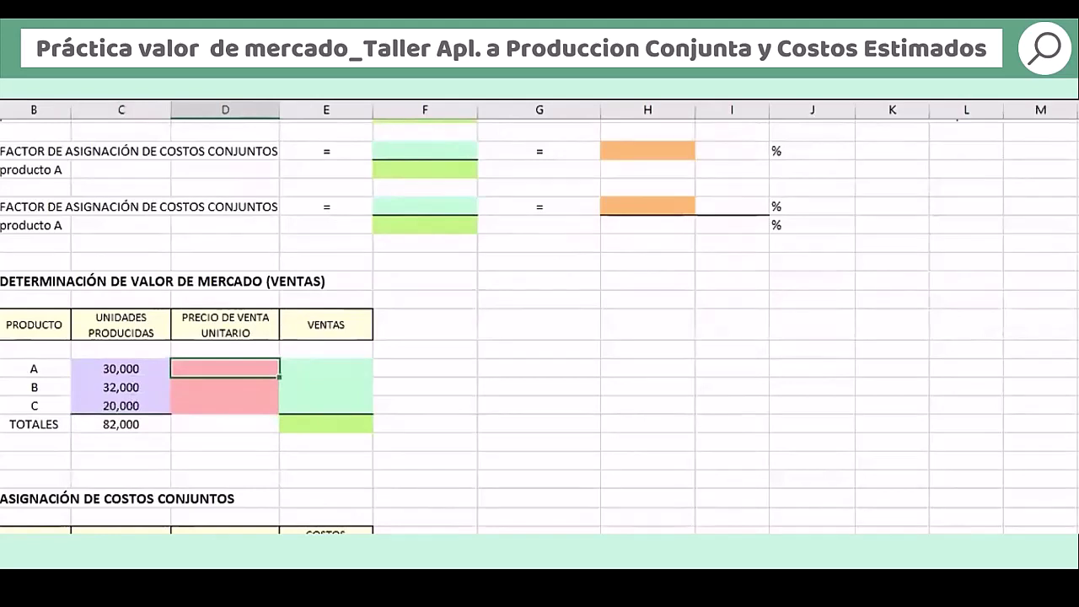
{"action": "key", "text": "ctrl+Page_Up"}
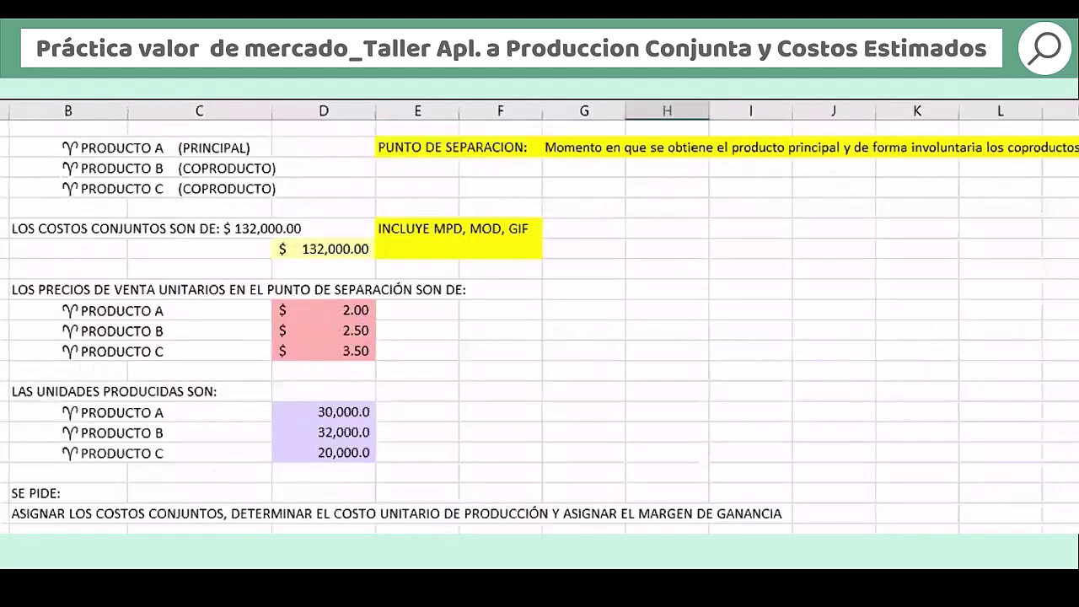
{"action": "key", "text": "ctrl+Page_Down"}
{"action": "type", "text": "2"}
{"action": "key", "text": "Return"}
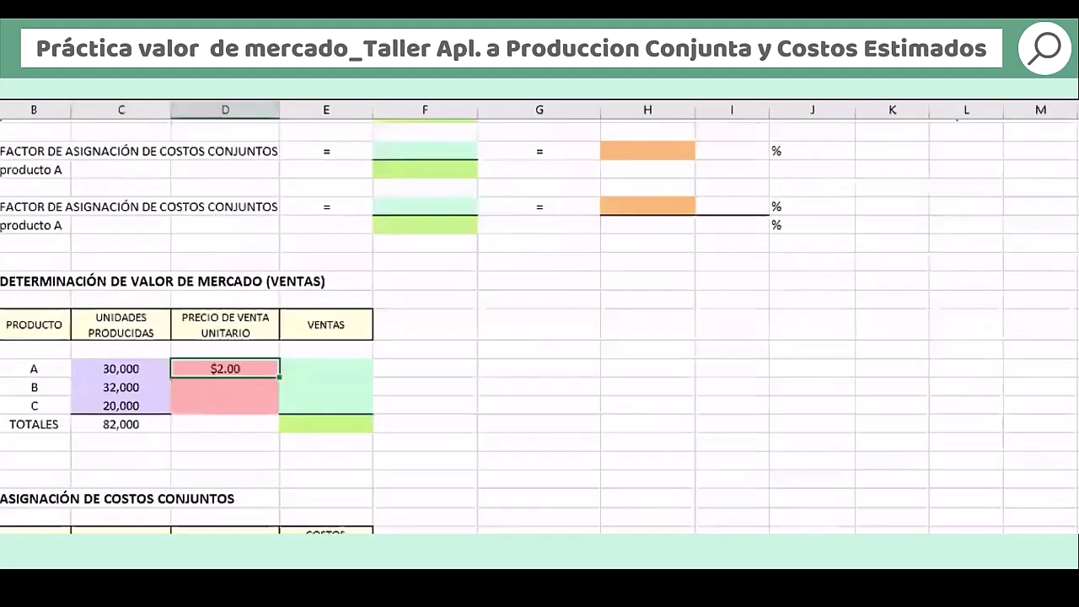
{"action": "left_click", "coordinate": [225, 387]}
{"action": "type", "text": "2.5"}
{"action": "key", "text": "Return"}
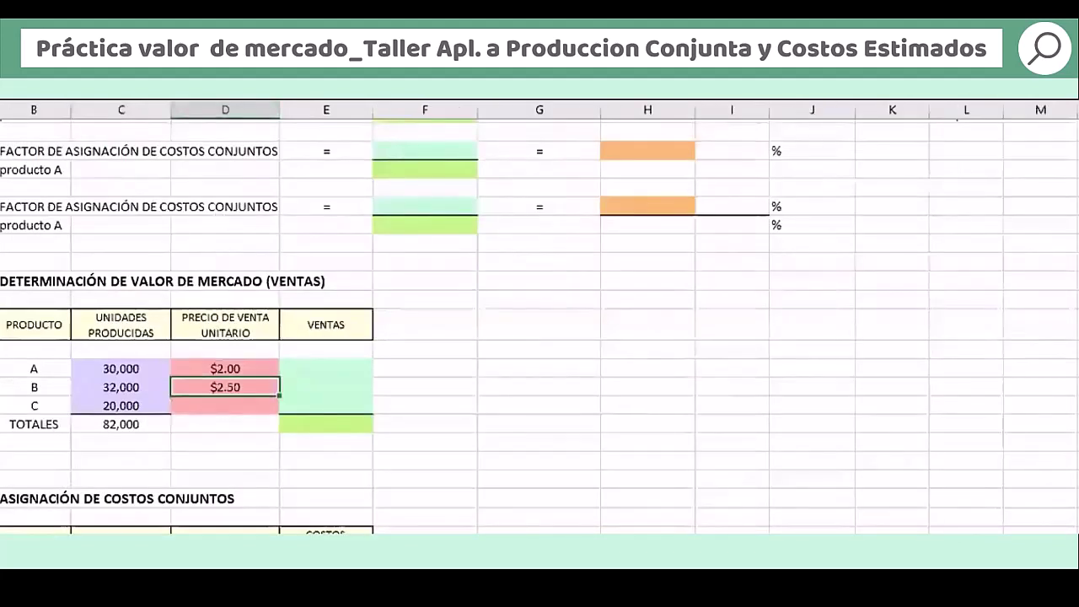
{"action": "key", "text": "Down"}
{"action": "type", "text": "$3.50"}
Calculate the sales of products A, B and C as units produced times unit price, and sum them in the totals row
{"action": "key", "text": "Up"}
{"action": "key", "text": "Up"}
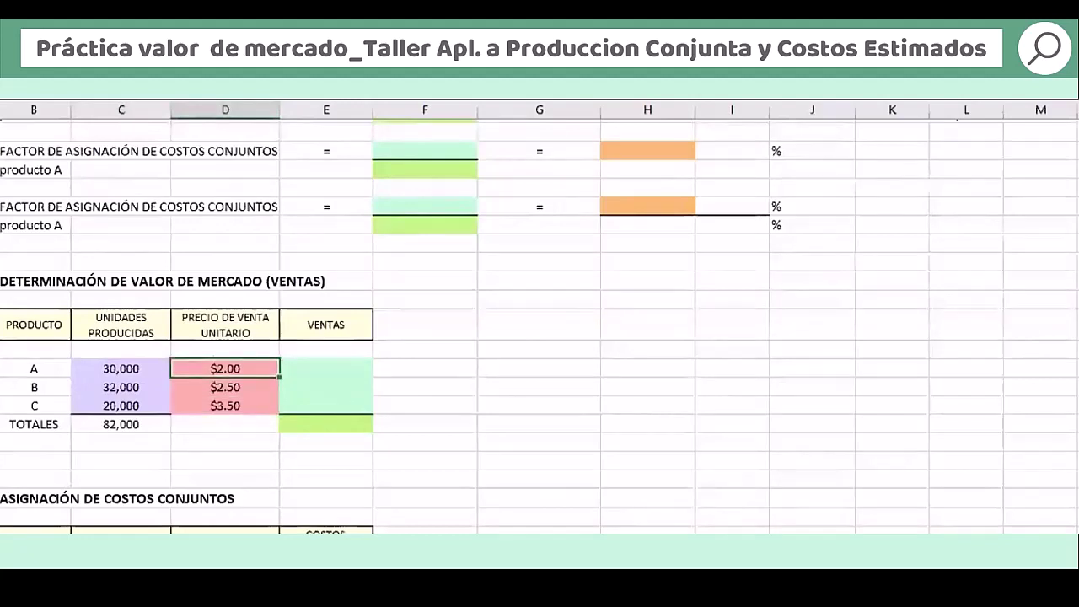
{"action": "left_click", "coordinate": [326, 369]}
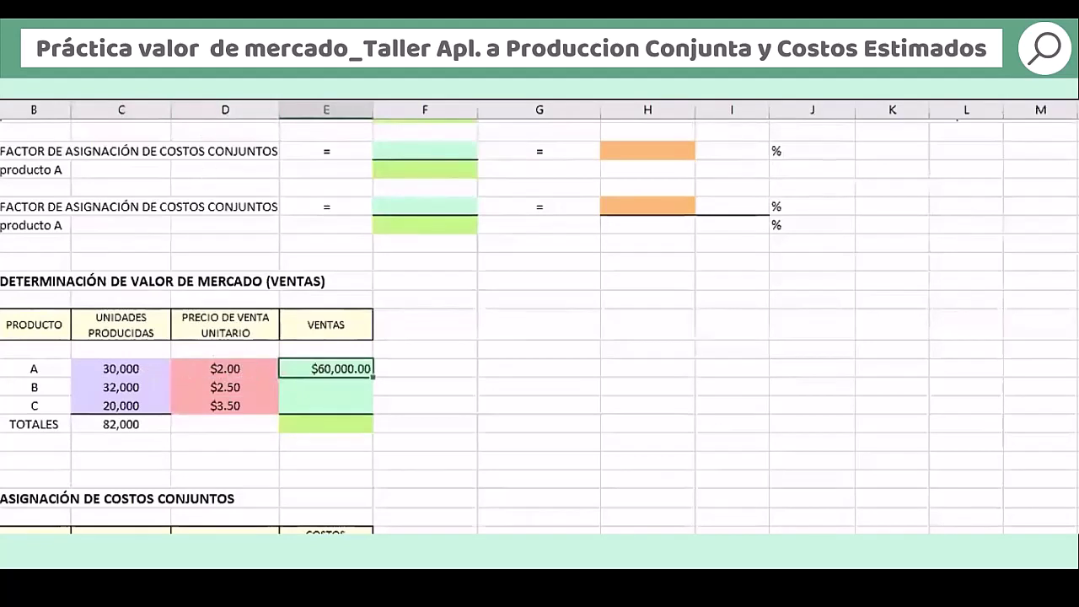
{"action": "left_click", "coordinate": [326, 387]}
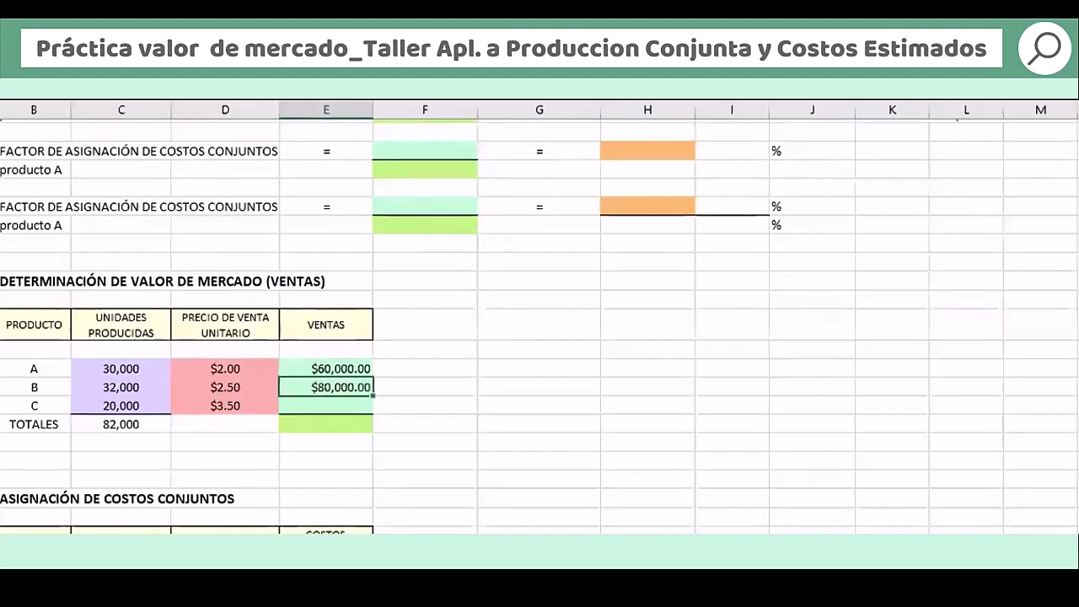
{"action": "key", "text": "Down"}
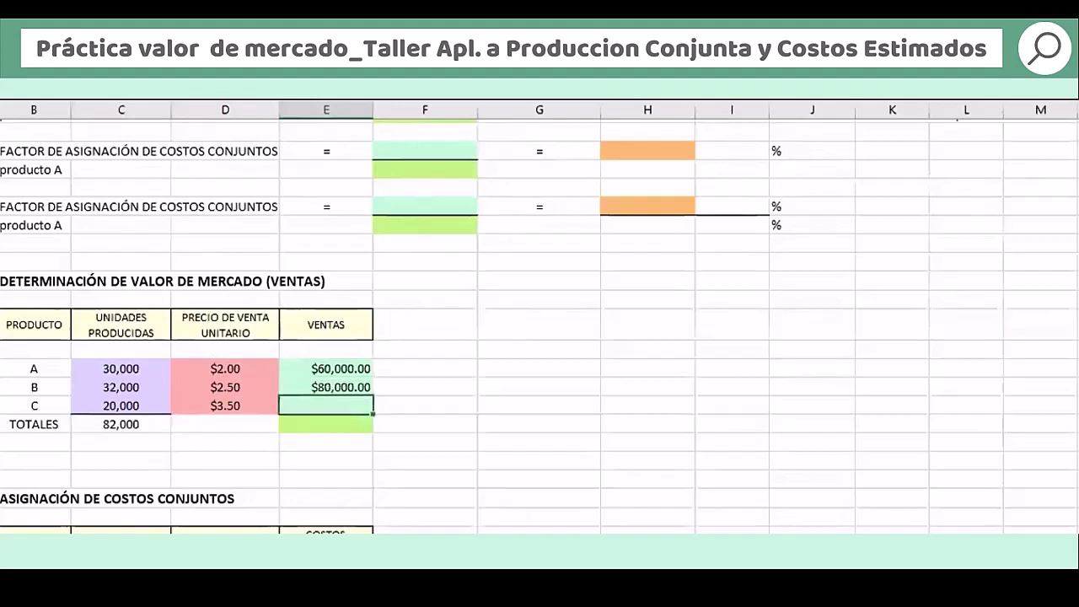
{"action": "key", "text": "ctrl+d"}
{"action": "key", "text": "Down"}
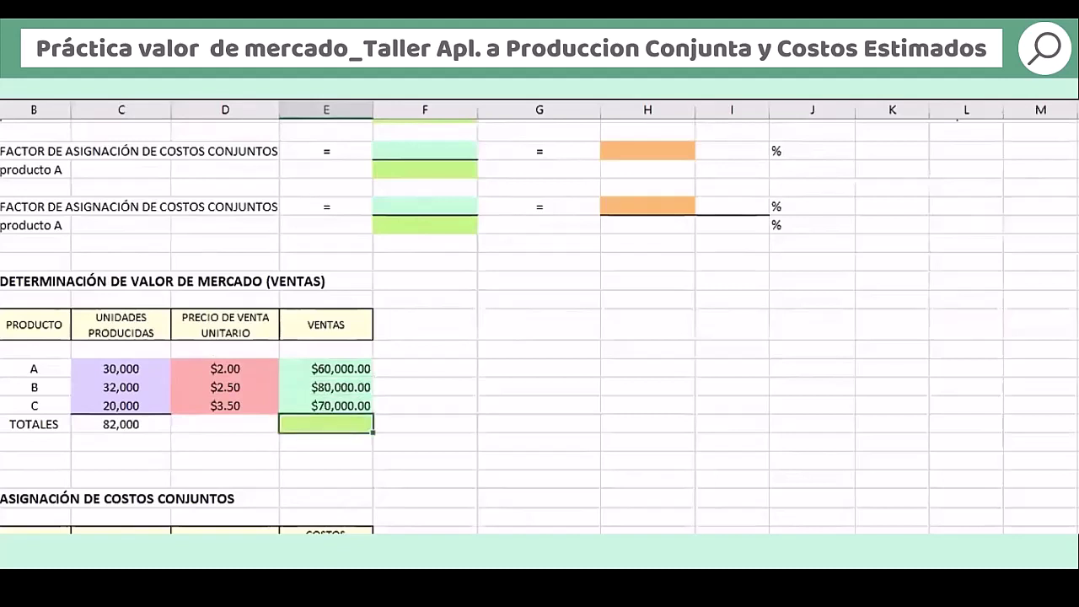
{"action": "key", "text": "alt+equal"}
{"action": "key", "text": "alt+equal"}
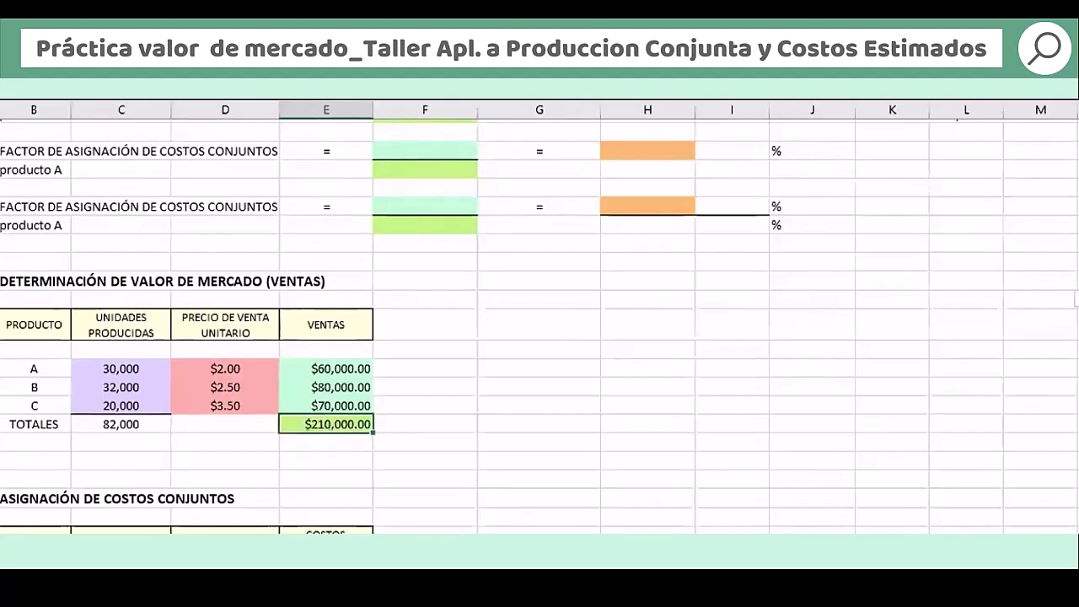
Fill in the first allocation factor's fraction with product A's sales, $60,000.00, over total sales, $210,000.00
{"action": "scroll", "coordinate": [539, 324], "scroll_direction": "up", "scroll_amount": 2}
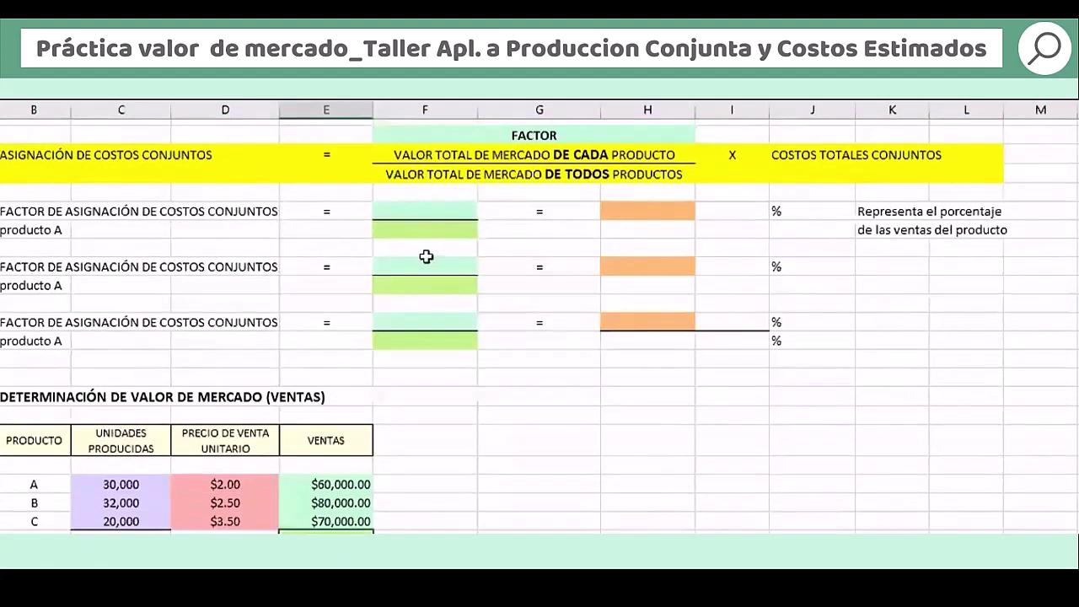
{"action": "left_click", "coordinate": [410, 205]}
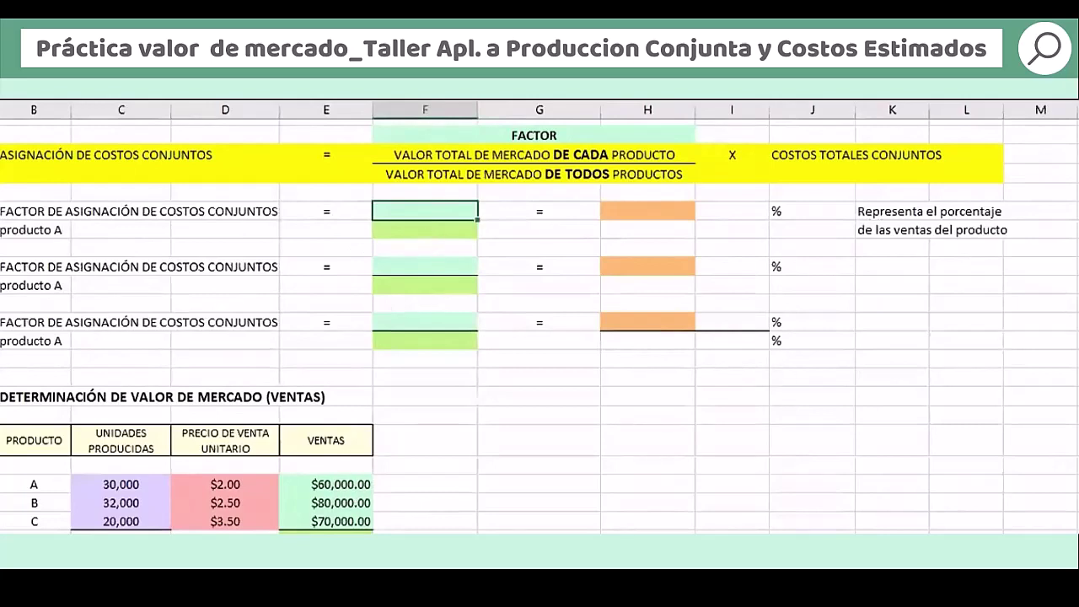
{"action": "scroll", "coordinate": [1031, 313], "scroll_direction": "down", "scroll_amount": 1}
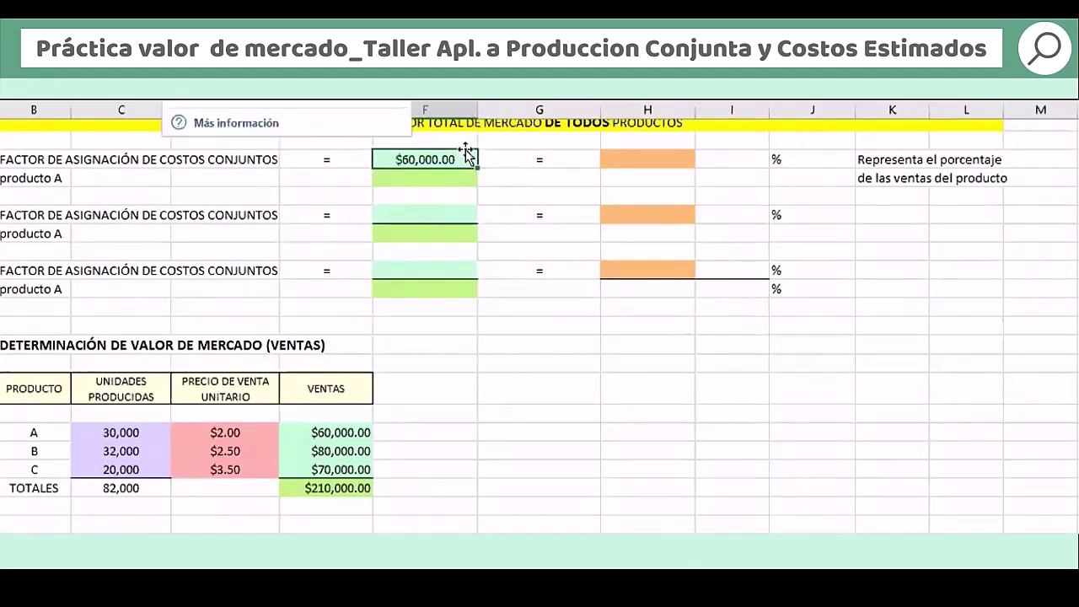
{"action": "left_click", "coordinate": [447, 181]}
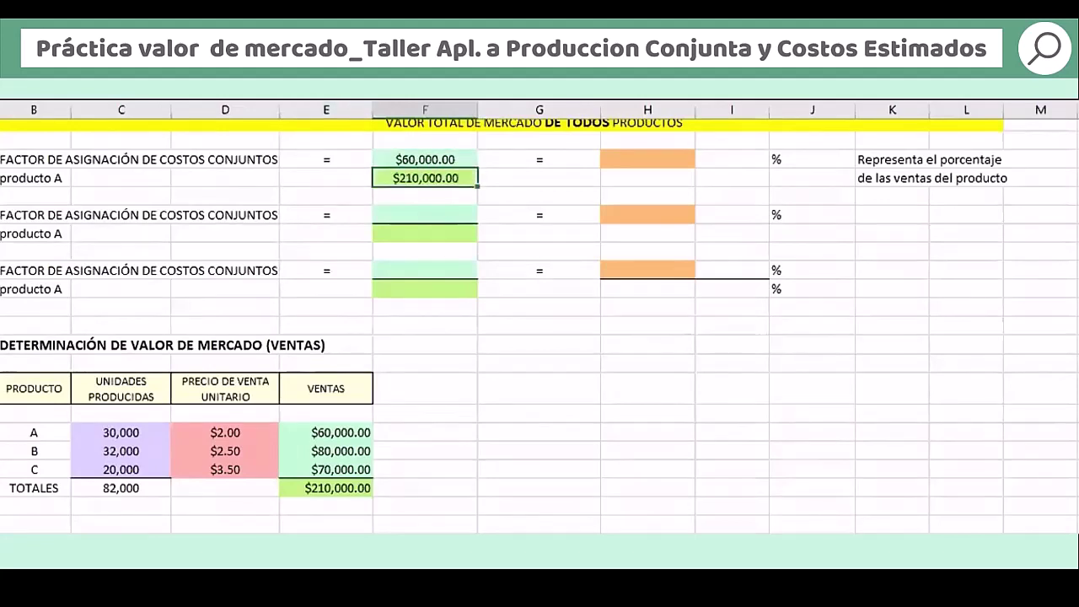
Calculate the first allocation factor as product A's sales divided by total sales, and express it as a percentage beside it
{"action": "key", "text": "Right"}
{"action": "key", "text": "Right"}
{"action": "key", "text": "Up"}
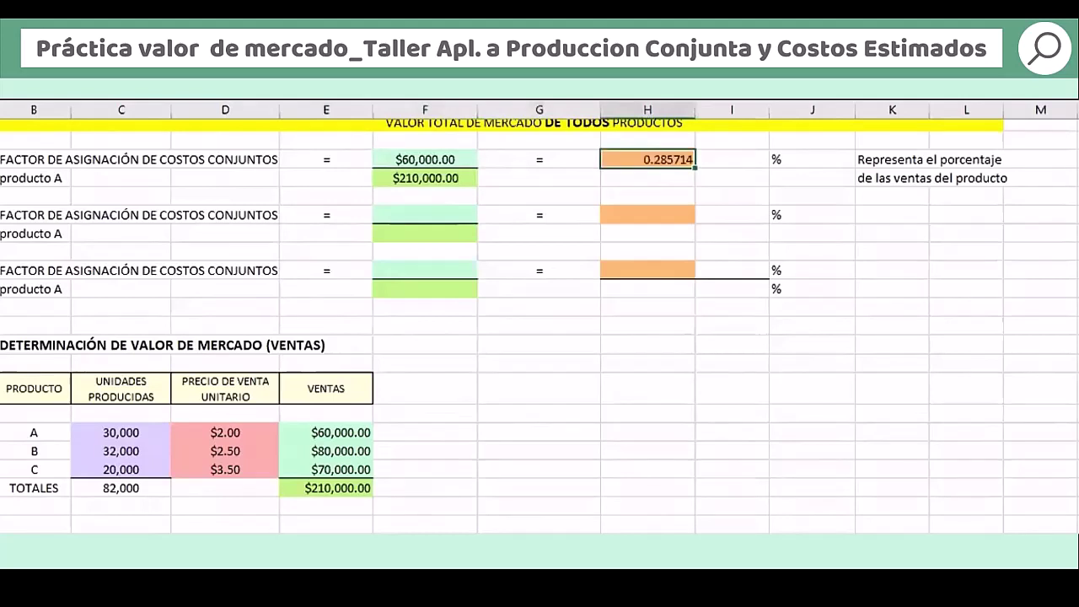
{"action": "key", "text": "Right"}
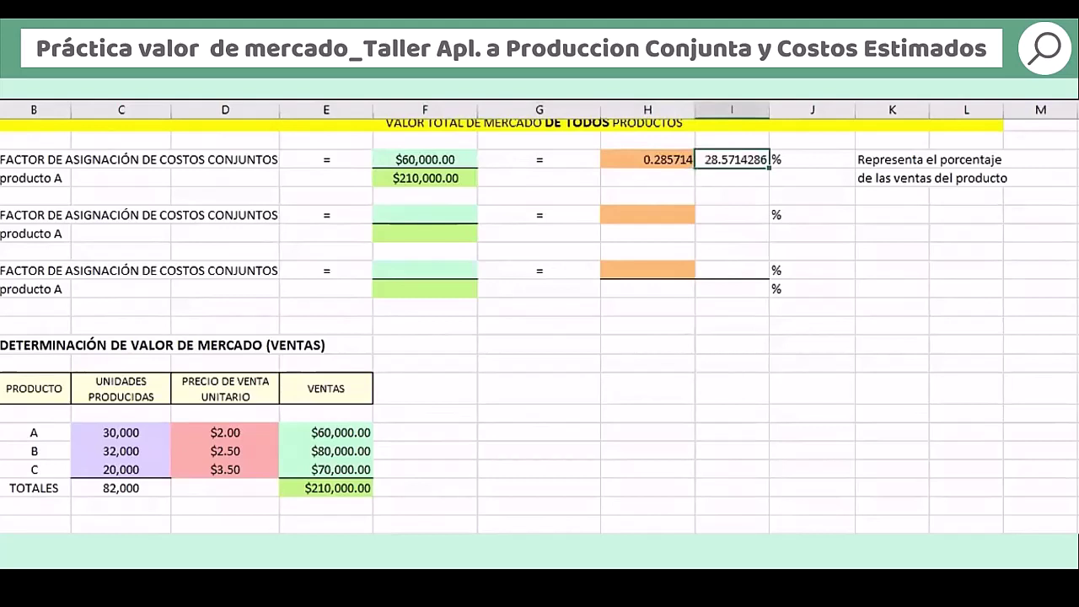
Fill in the second allocation factor's fraction with product B's sales, $80,000.00, over total sales, $210,000.00
{"action": "key", "text": "Down"}
{"action": "key", "text": "Down"}
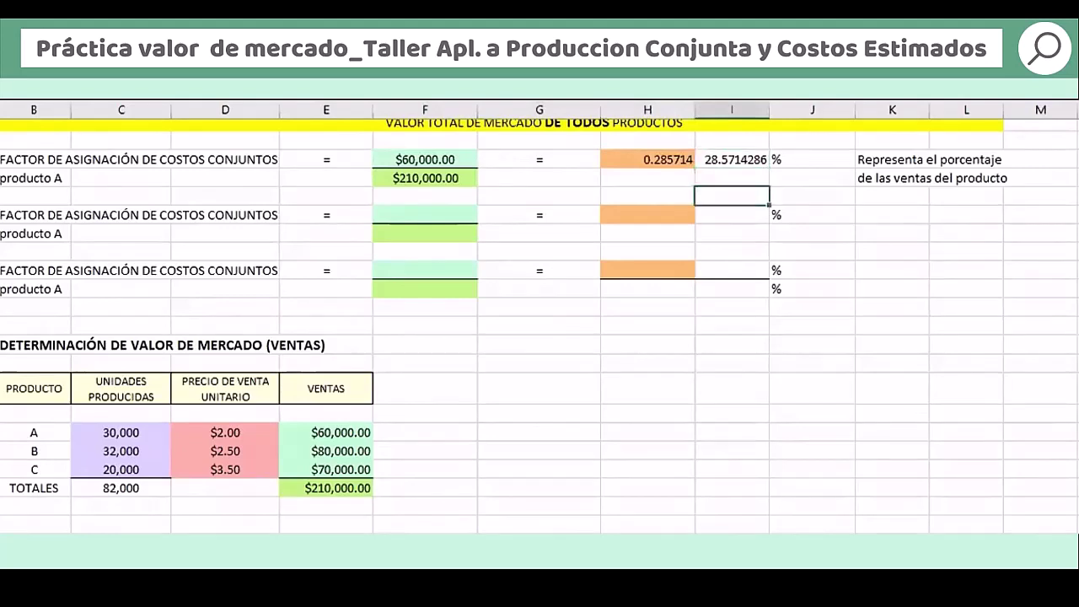
{"action": "key", "text": "Left"}
{"action": "key", "text": "Left"}
{"action": "key", "text": "Left"}
{"action": "key", "text": "Down"}
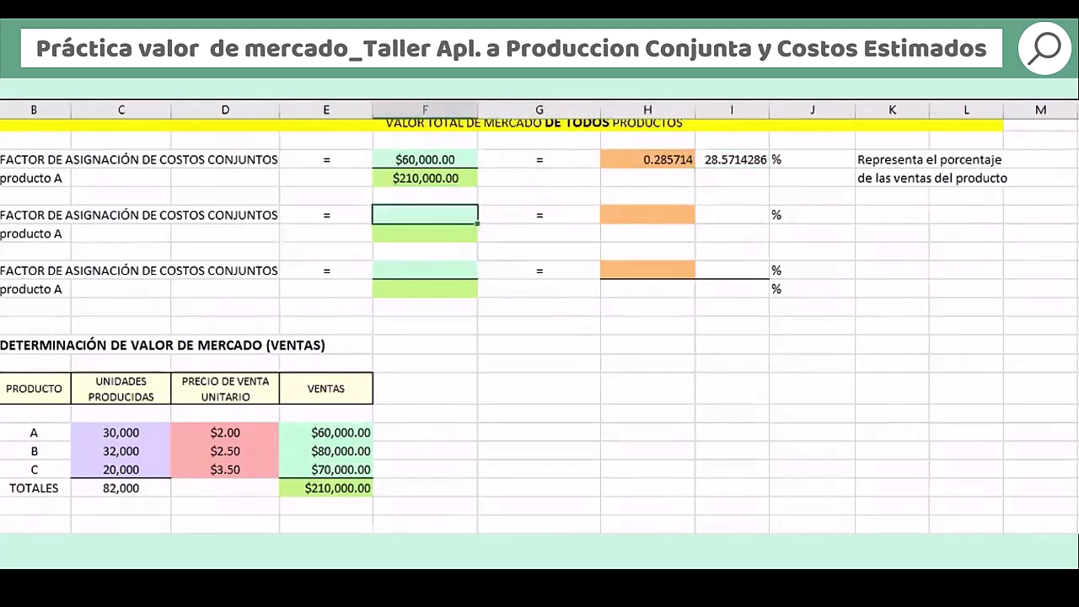
{"action": "type", "text": "$80,000.00"}
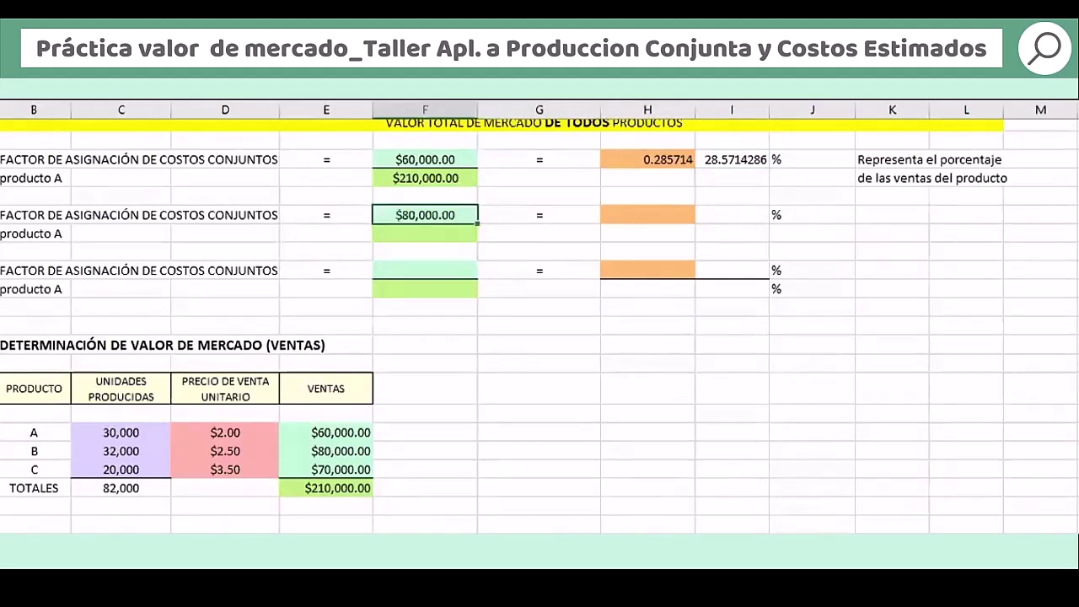
{"action": "key", "text": "Down"}
{"action": "key", "text": "F4"}
{"action": "key", "text": "Right"}
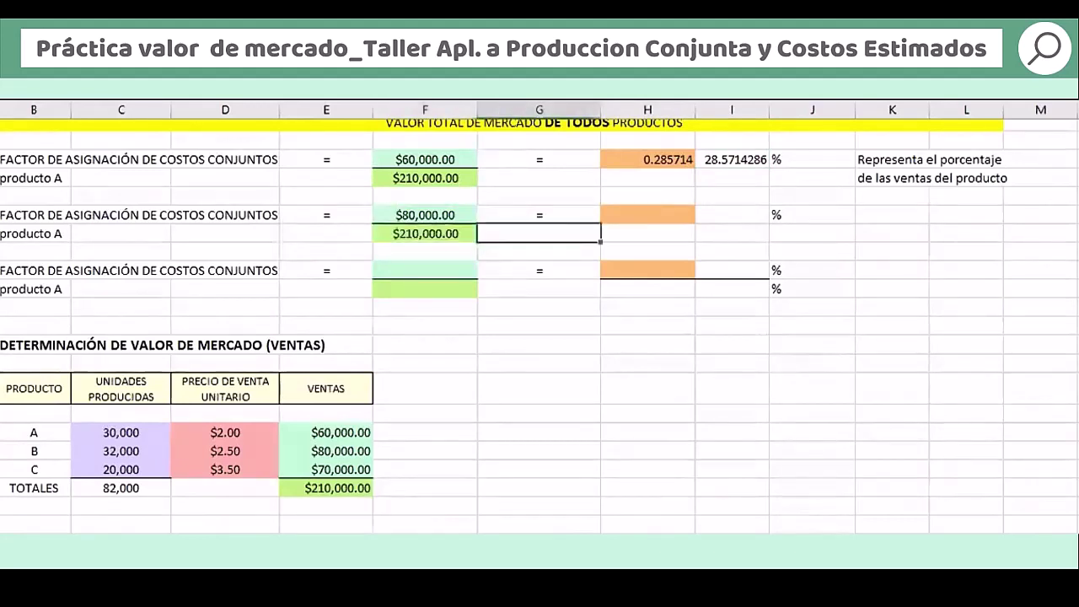
Enter the second allocation factor, product B's sales divided by total sales (0.380952), and its percentage, 38.0952381
{"action": "key", "text": "Right"}
{"action": "key", "text": "Up"}
{"action": "type", "text": "0.380952"}
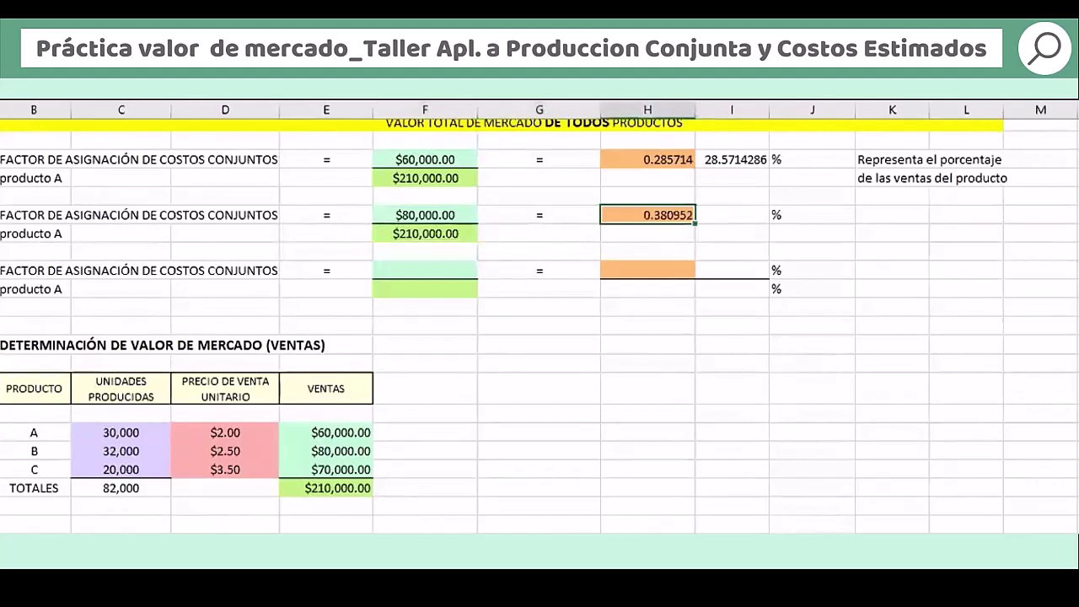
{"action": "key", "text": "Right"}
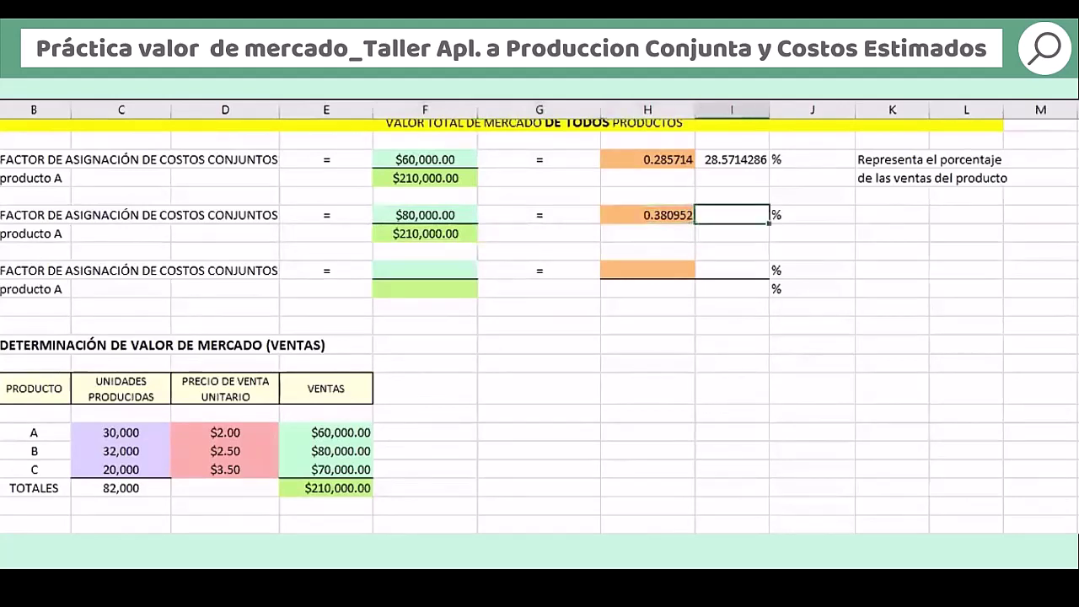
{"action": "type", "text": "38.0952381"}
{"action": "key", "text": "Down"}
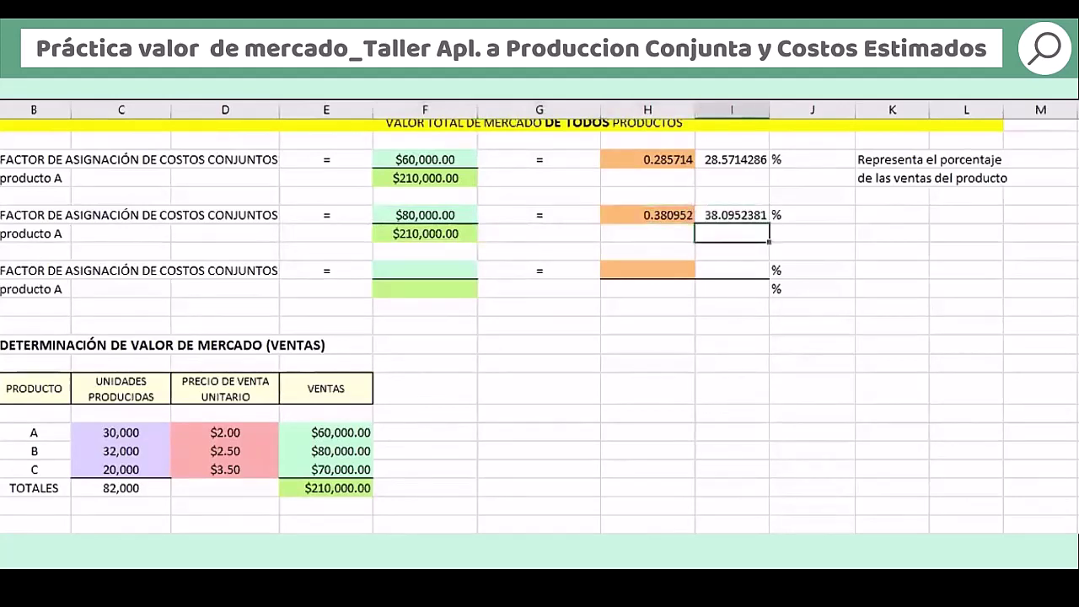
Fill in the third allocation factor's fraction with product C's sales, $70,000.00, over total sales, $210,000.00
{"action": "key", "text": "Down"}
{"action": "key", "text": "Down"}
{"action": "key", "text": "Left"}
{"action": "key", "text": "Left"}
{"action": "key", "text": "Left"}
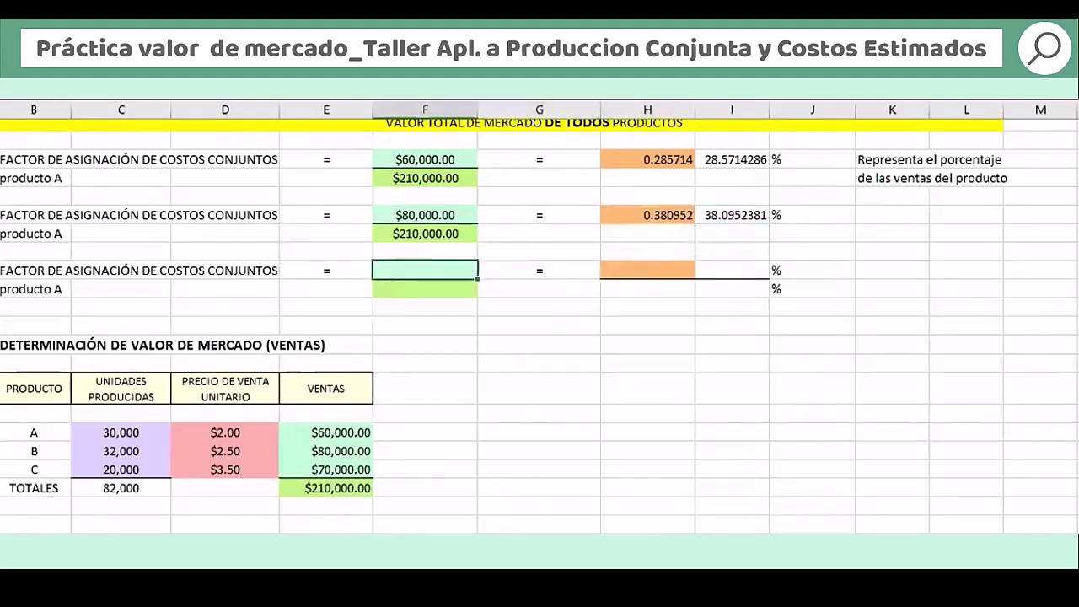
{"action": "type", "text": "$70,000.00"}
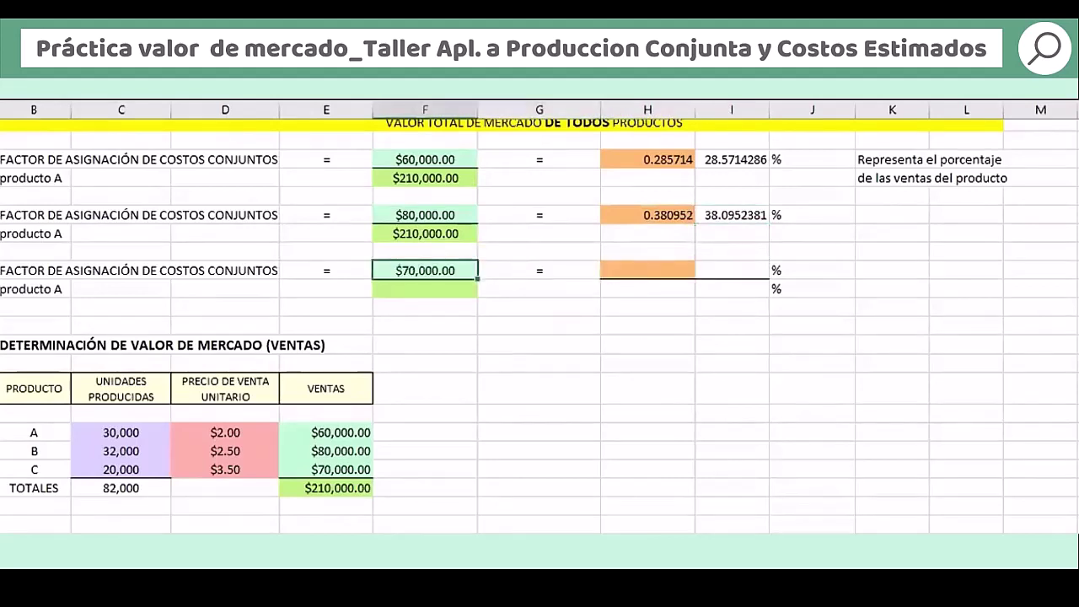
{"action": "key", "text": "Down"}
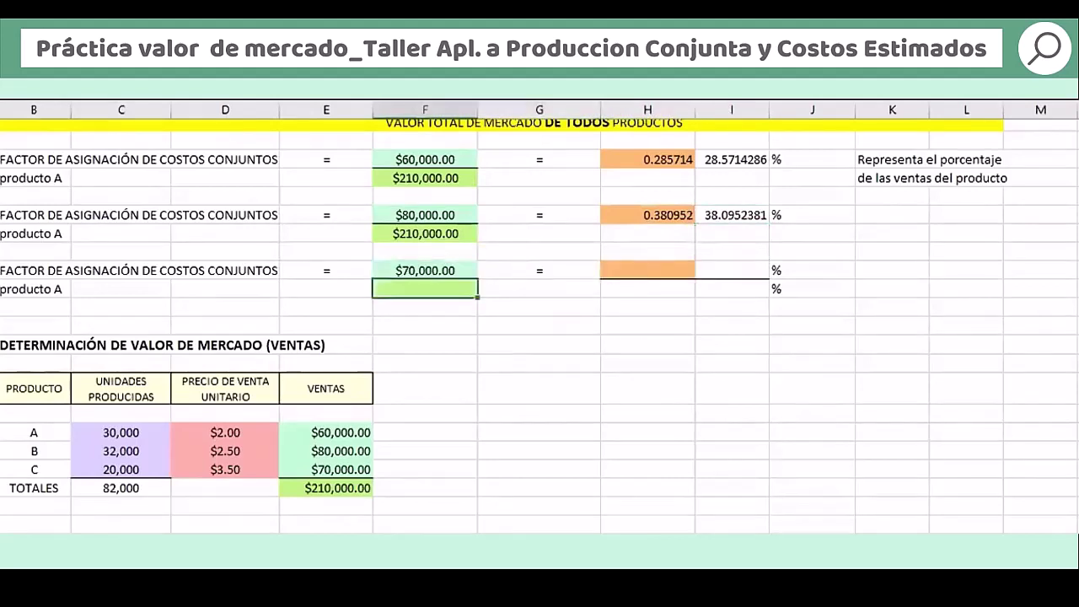
{"action": "type", "text": "$210,000.00"}
{"action": "key", "text": "Right"}
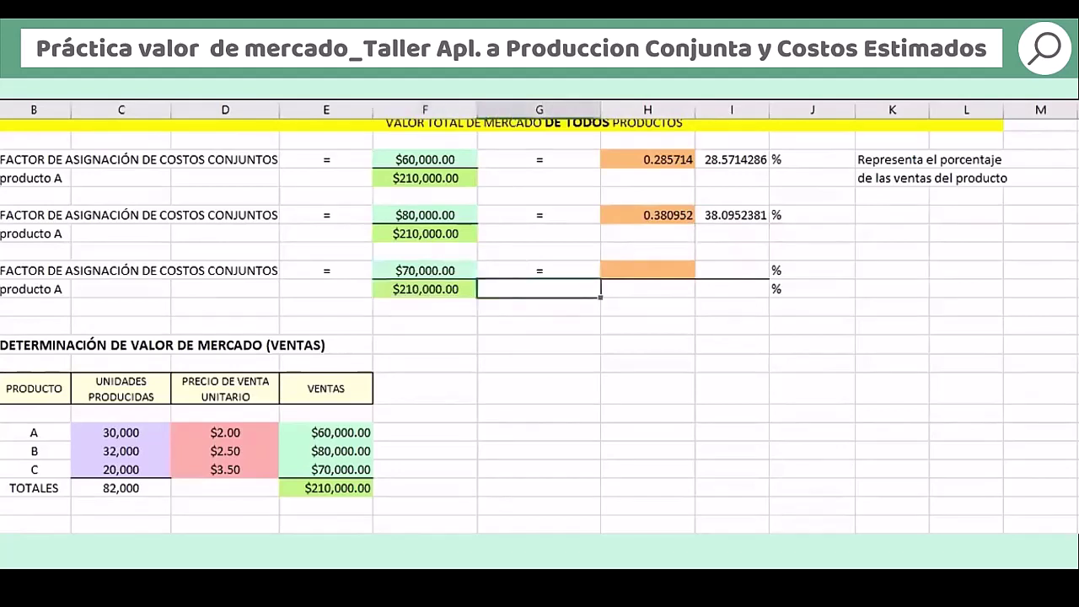
Enter the third allocation factor, product C's sales divided by total sales (0.333333), and its percentage, 33.3333333
{"action": "key", "text": "Right"}
{"action": "key", "text": "Up"}
{"action": "type", "text": "0.333333"}
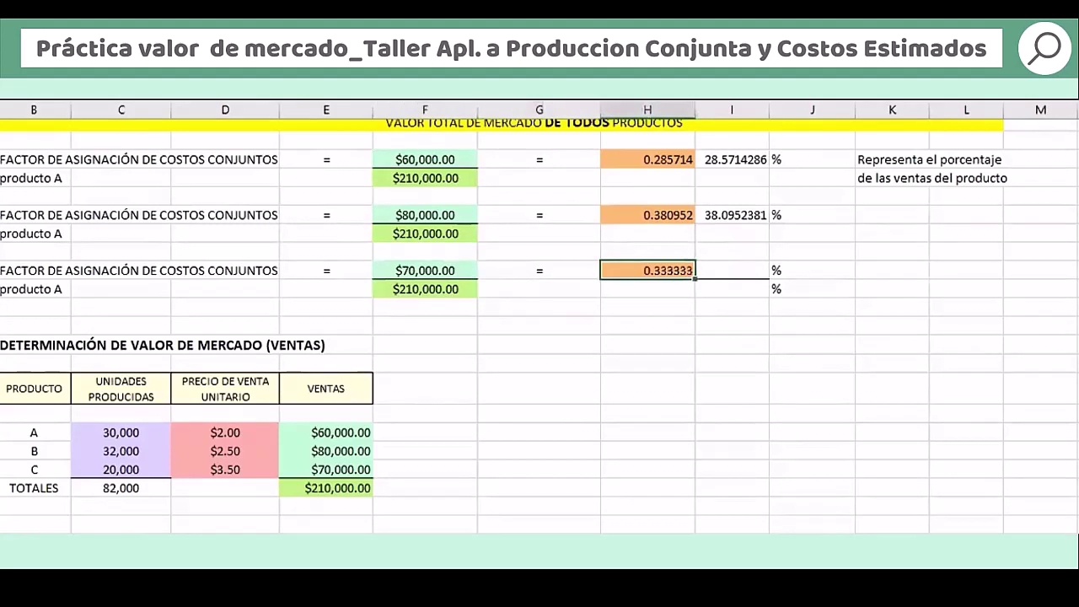
{"action": "key", "text": "Right"}
{"action": "type", "text": "33.3333333"}
Total the three allocation factors as 1.000000 and their percentages as 100.000000 below the third factor
{"action": "key", "text": "Down"}
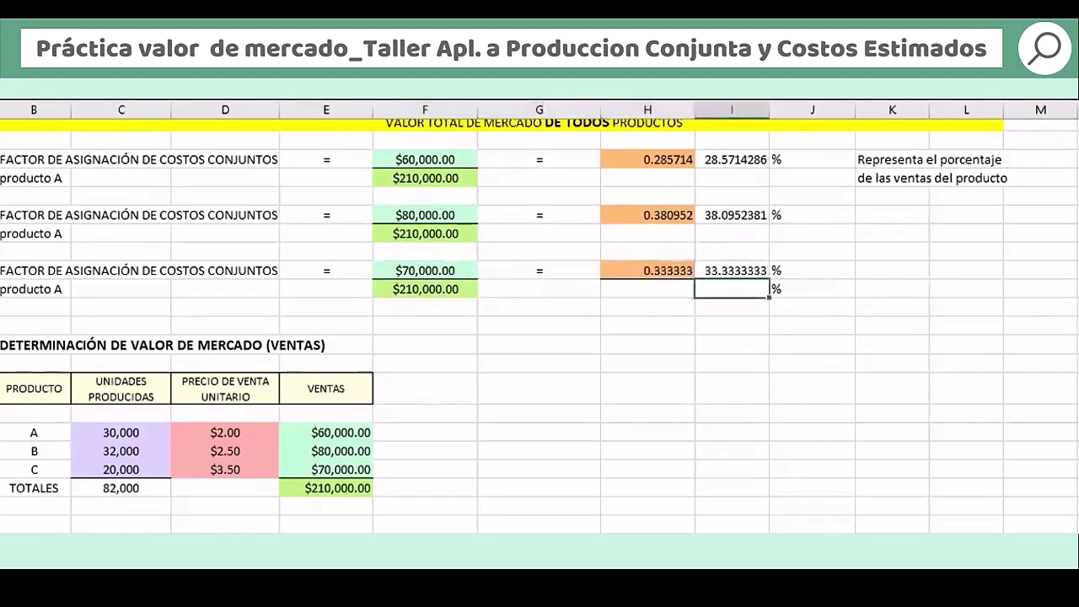
{"action": "key", "text": "Left"}
{"action": "type", "text": "1.000000"}
{"action": "key", "text": "ctrl+z"}
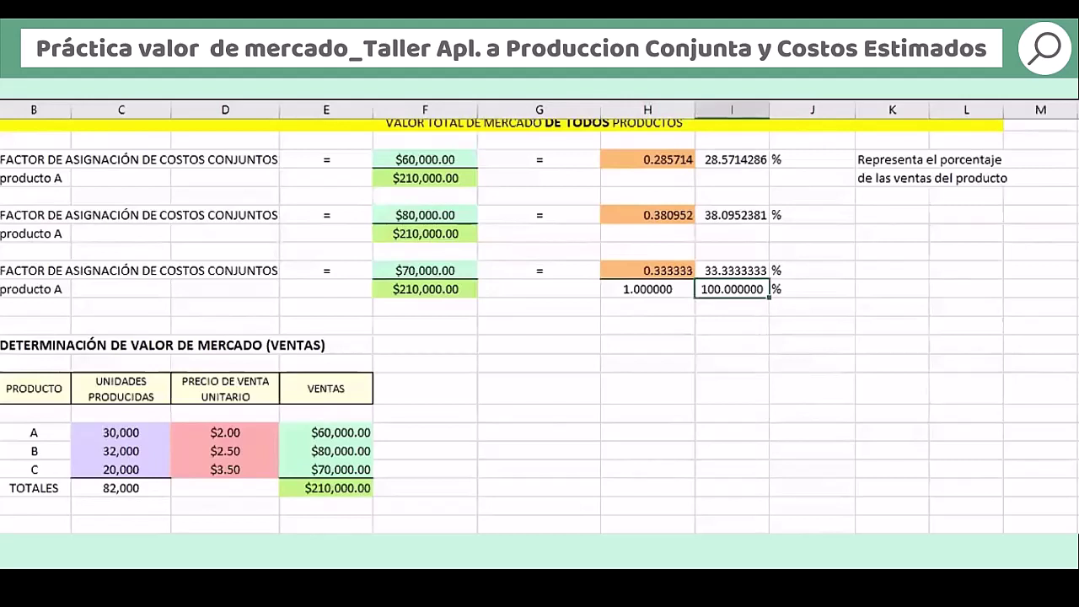
{"action": "left_click_drag", "start_coordinate": [760, 162], "coordinate": [749, 267]}
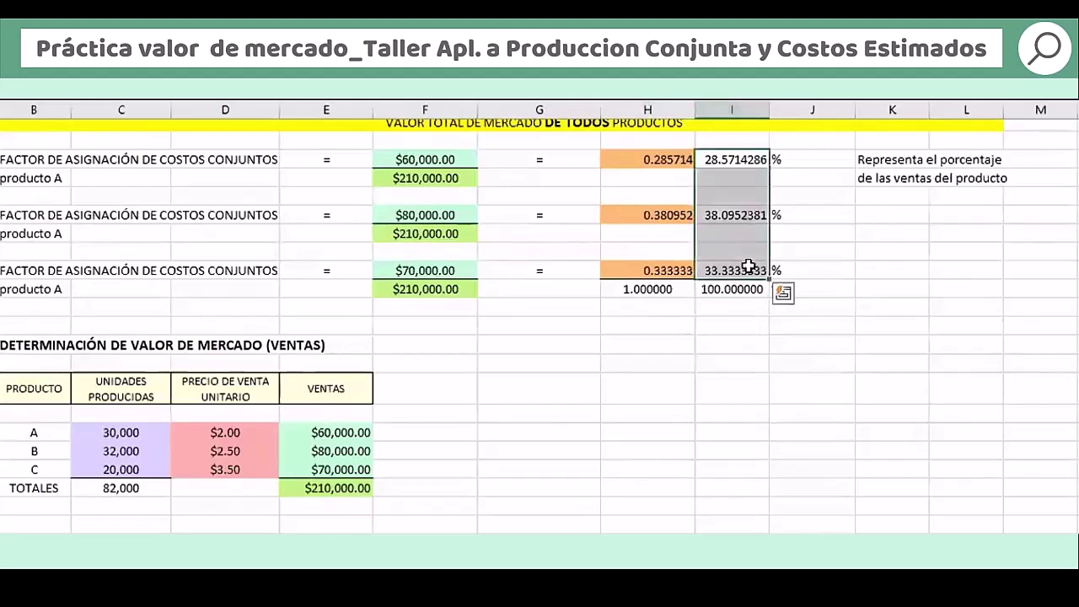
Fill in the total joint costs of $132,000.00 from the problem data for products A, B and C in the joint cost allocation table
{"action": "left_click", "coordinate": [531, 429]}
{"action": "key", "text": "Down"}
{"action": "key", "text": "Down"}
{"action": "key", "text": "Down"}
{"action": "key", "text": "Down"}
{"action": "key", "text": "Down"}
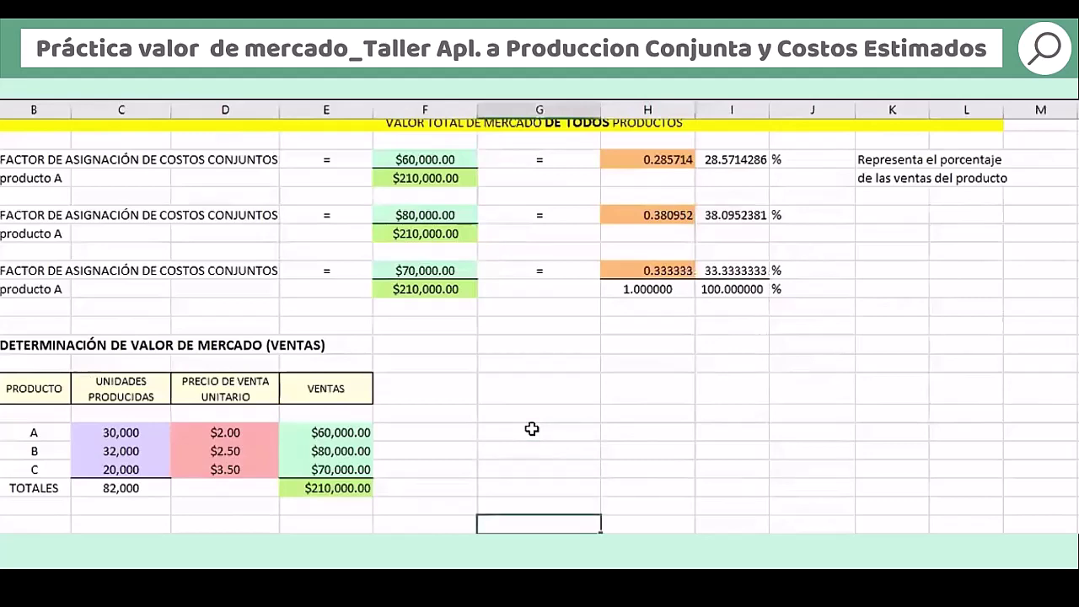
{"action": "key", "text": "Down"}
{"action": "key", "text": "Down"}
{"action": "key", "text": "Down"}
{"action": "key", "text": "Down"}
{"action": "key", "text": "Down"}
{"action": "key", "text": "Down"}
{"action": "key", "text": "Down"}
{"action": "key", "text": "Down"}
{"action": "key", "text": "Down"}
{"action": "key", "text": "Down"}
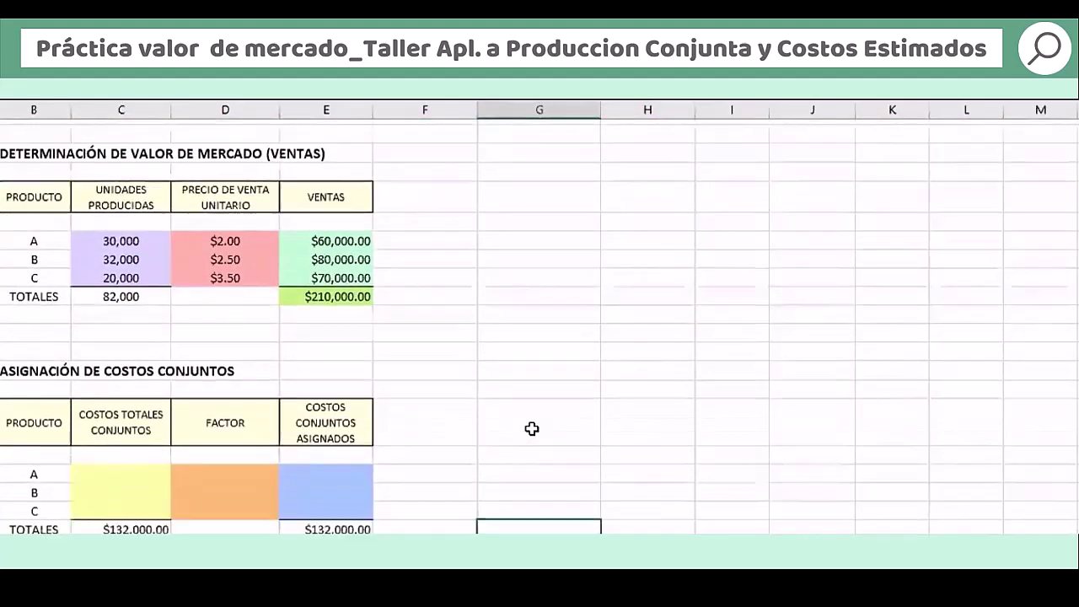
{"action": "key", "text": "Down"}
{"action": "key", "text": "Down"}
{"action": "left_click", "coordinate": [108, 424]}
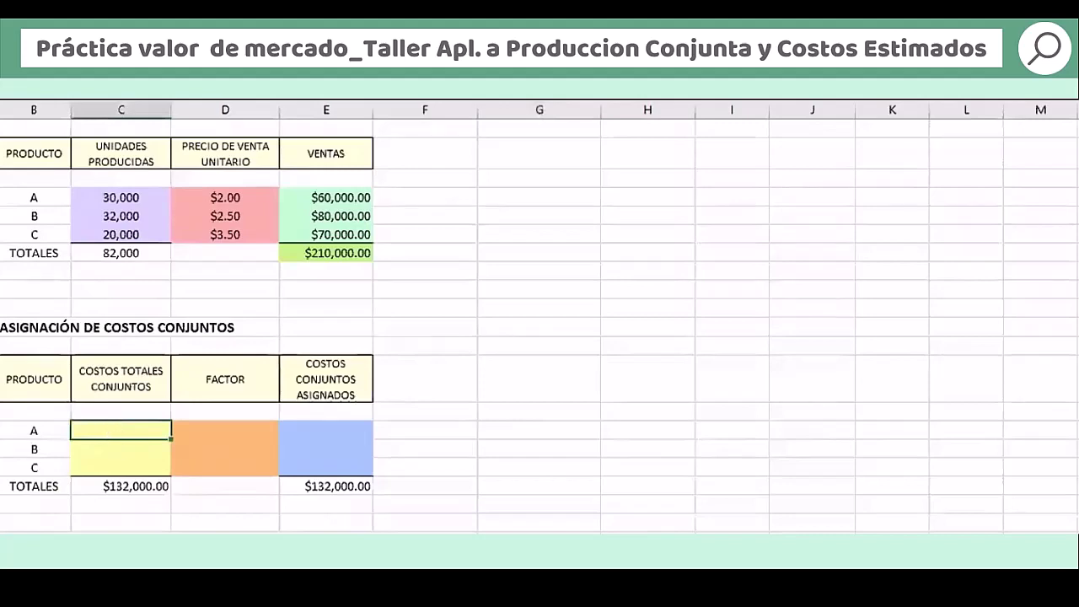
{"action": "left_click", "coordinate": [126, 546]}
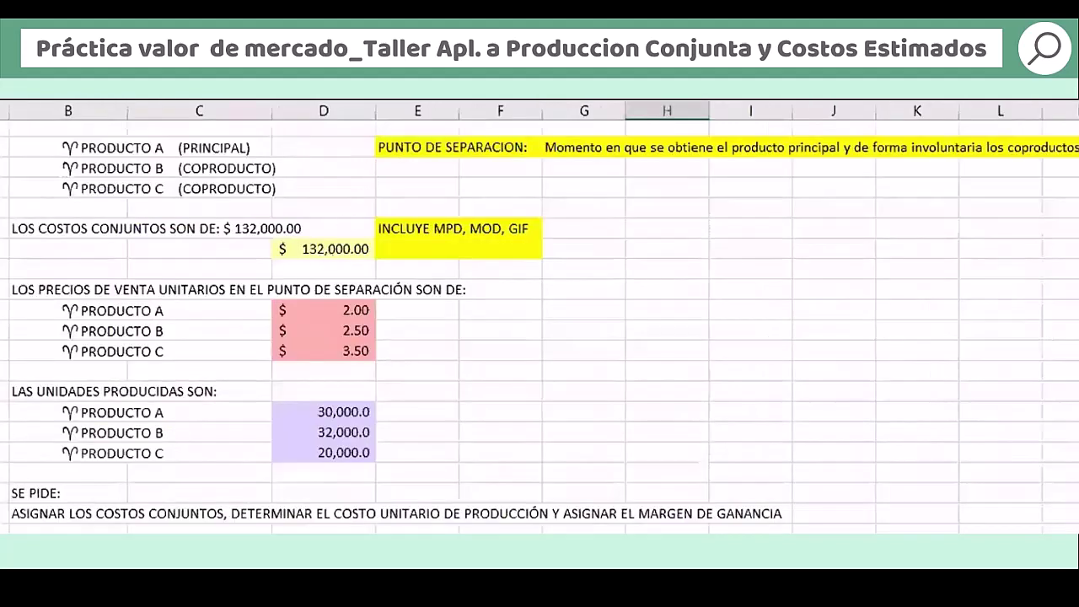
{"action": "left_click", "coordinate": [185, 546]}
{"action": "key", "text": "ctrl+z"}
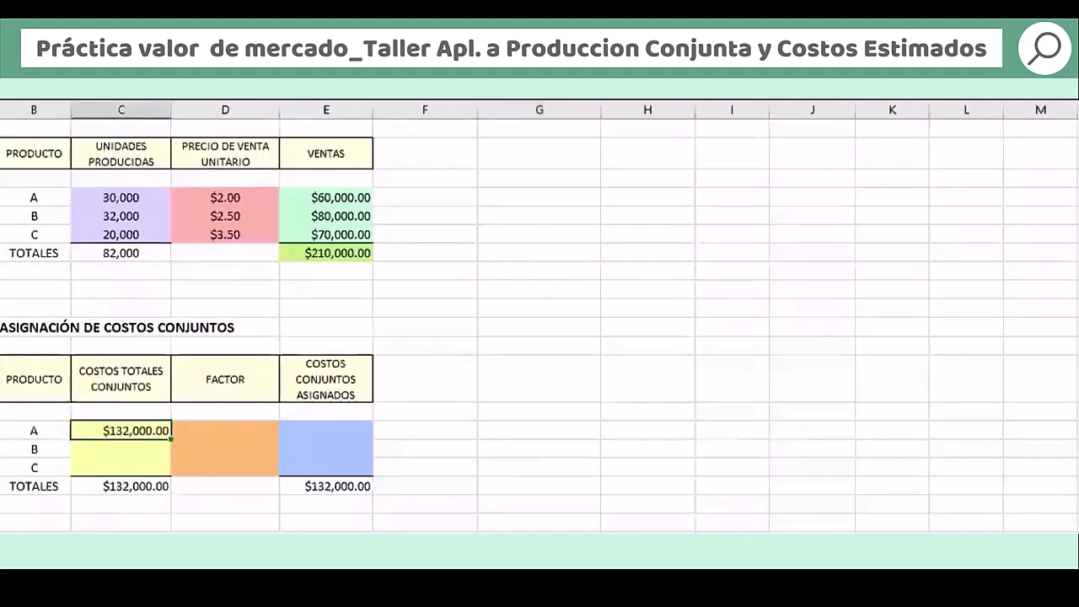
{"action": "key", "text": "Down"}
{"action": "type", "text": "$132,000.00"}
{"action": "key", "text": "Down"}
{"action": "type", "text": "$132,000.00"}
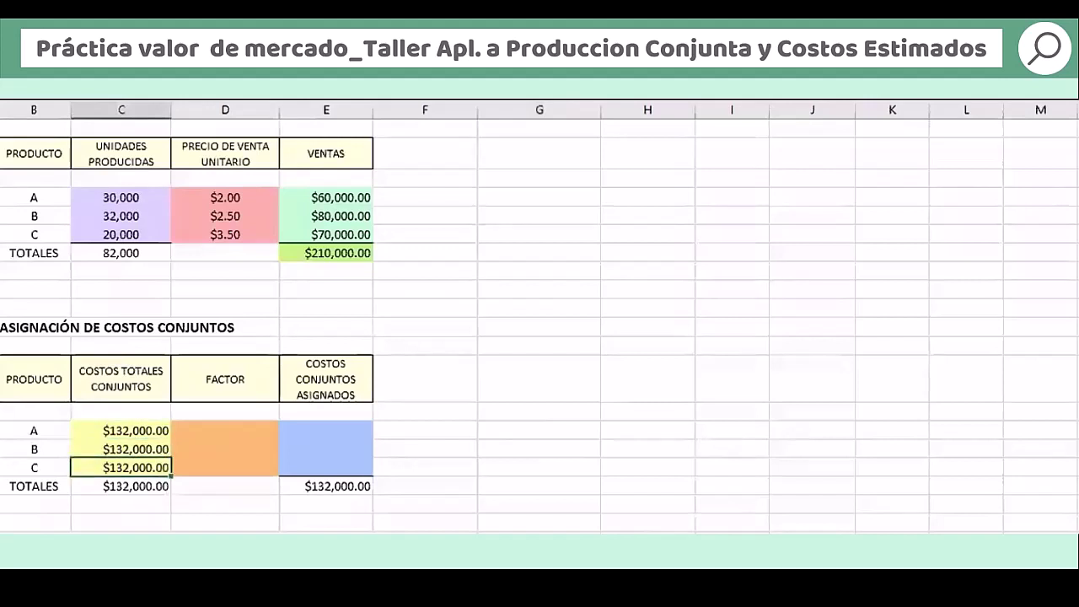
Fill the allocation table's factor column with the calculated factors: 0.285714 for A, 0.380952 for B and 0.333333 for C
{"action": "key", "text": "Up"}
{"action": "key", "text": "Up"}
{"action": "key", "text": "Right"}
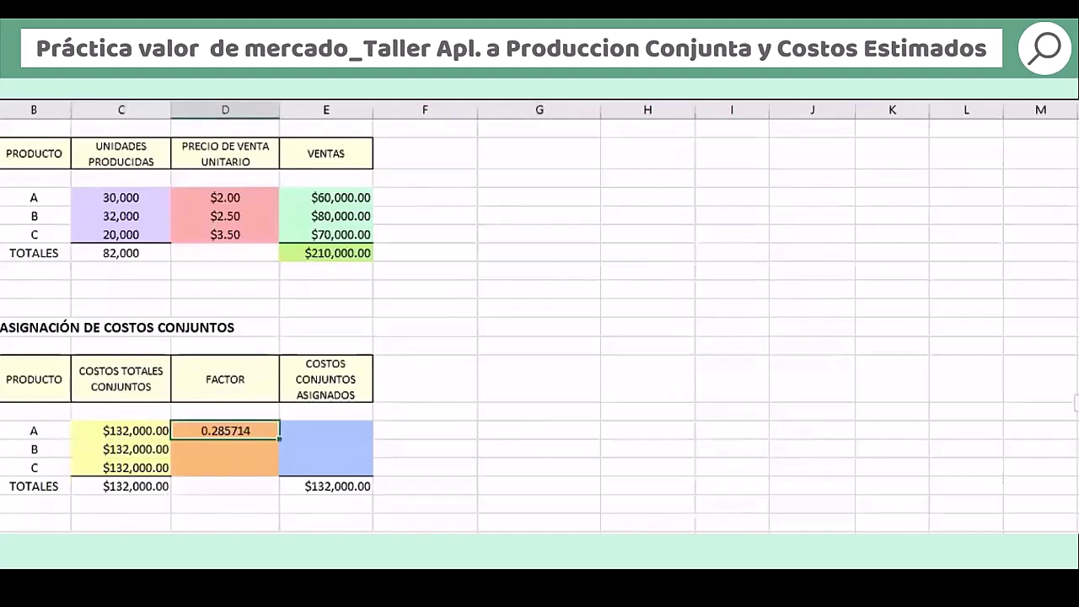
{"action": "scroll", "coordinate": [1076, 403], "scroll_direction": "up", "scroll_amount": 1}
{"action": "scroll", "coordinate": [1076, 403], "scroll_direction": "up", "scroll_amount": 3}
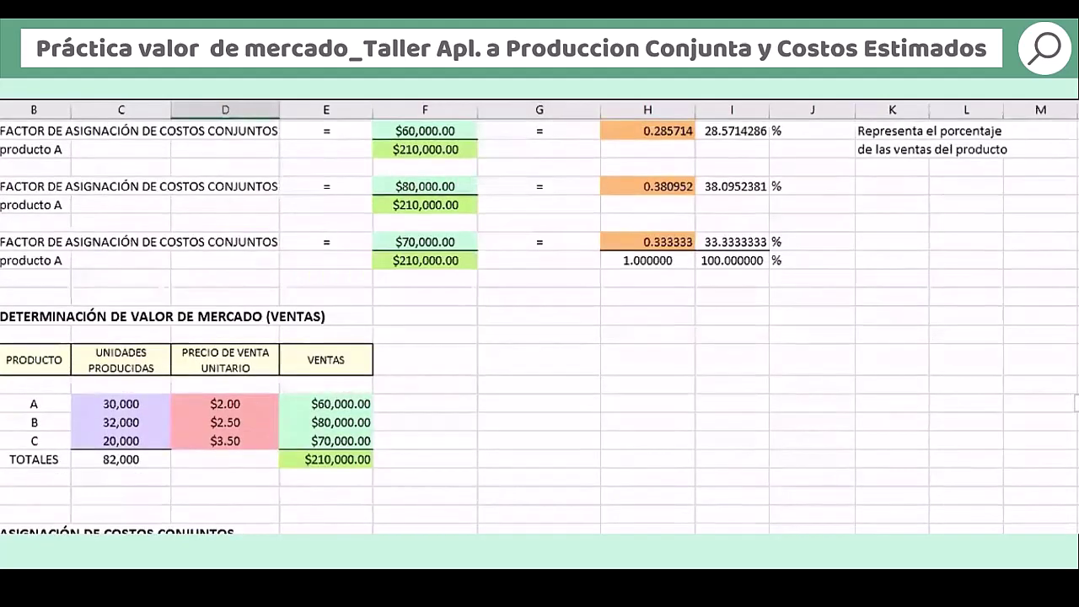
{"action": "scroll", "coordinate": [1076, 403], "scroll_direction": "down", "scroll_amount": 4}
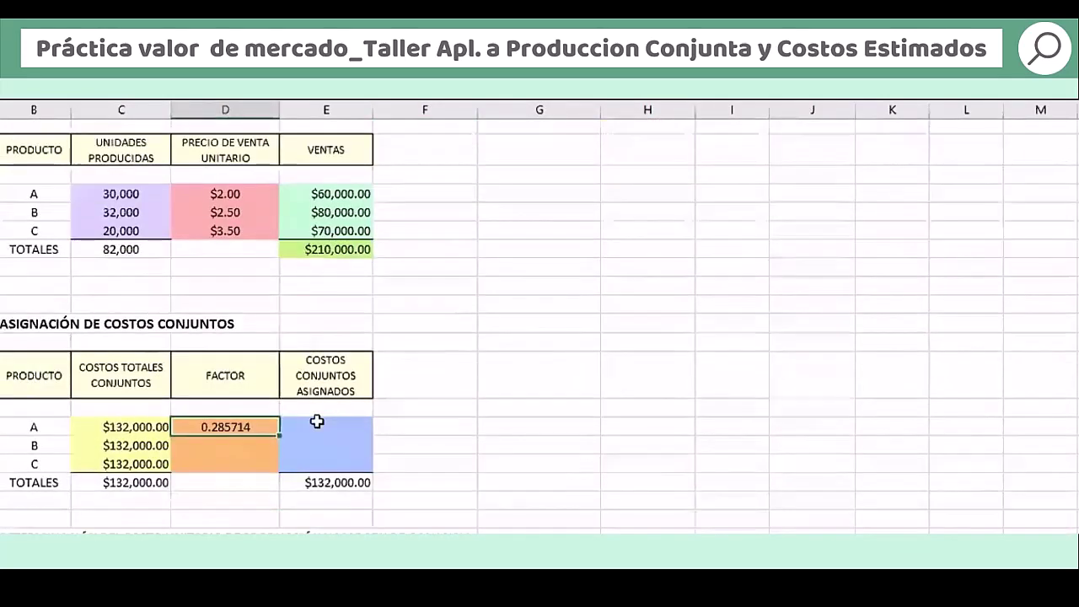
{"action": "left_click", "coordinate": [243, 449]}
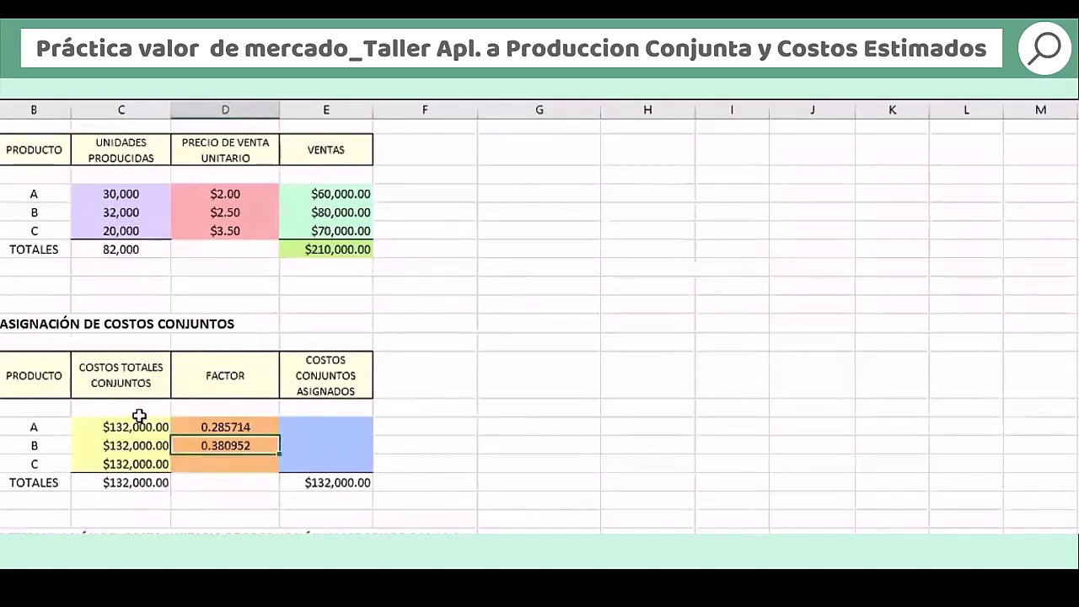
{"action": "left_click", "coordinate": [237, 462]}
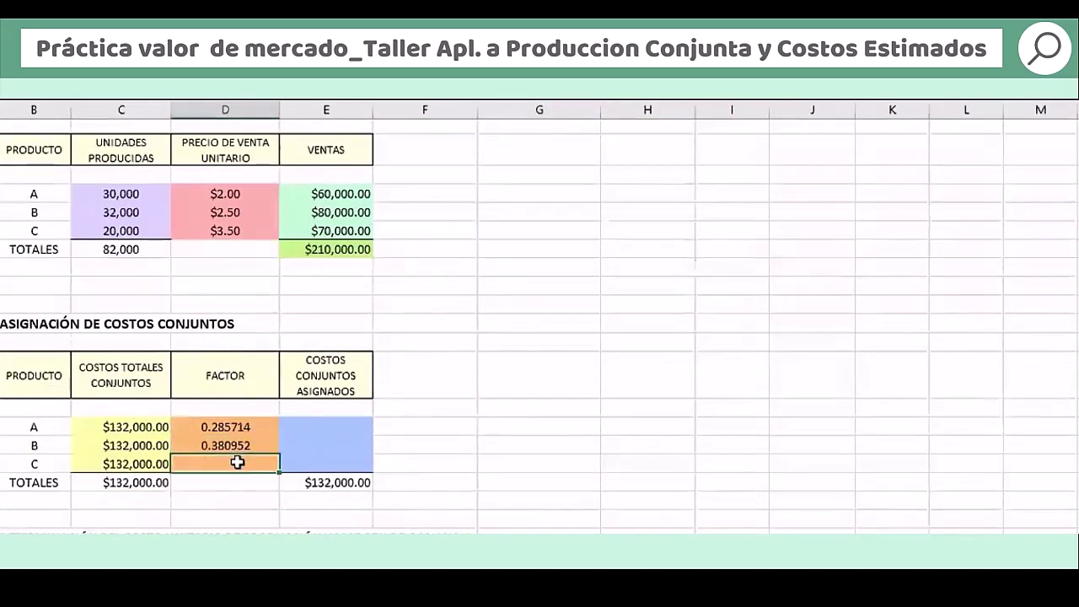
{"action": "scroll", "coordinate": [670, 169], "scroll_direction": "up", "scroll_amount": 6}
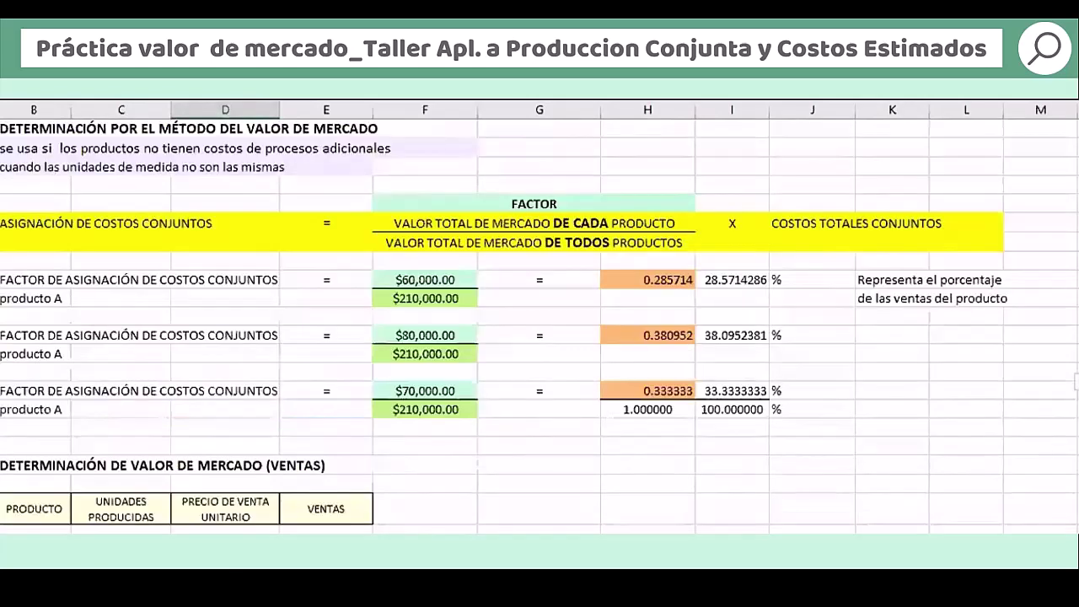
{"action": "scroll", "coordinate": [309, 249], "scroll_direction": "down", "scroll_amount": 6}
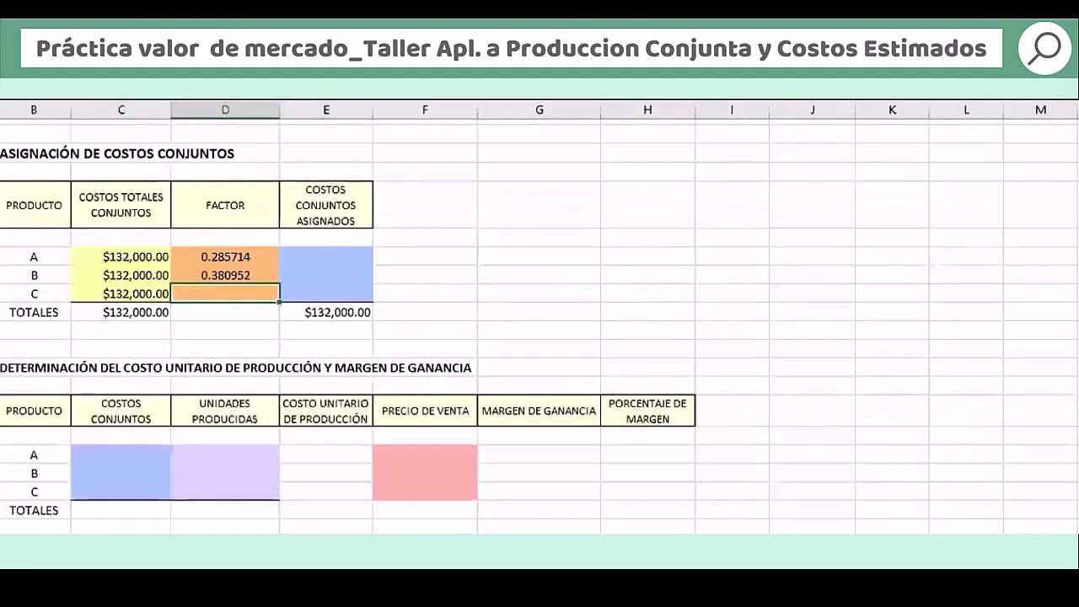
{"action": "key", "text": "Return"}
Calculate the assigned joint costs as total joint costs times factor: $37,714.29 for A, $50,285.71 for B and $44,000.00 for C
{"action": "left_click", "coordinate": [309, 249]}
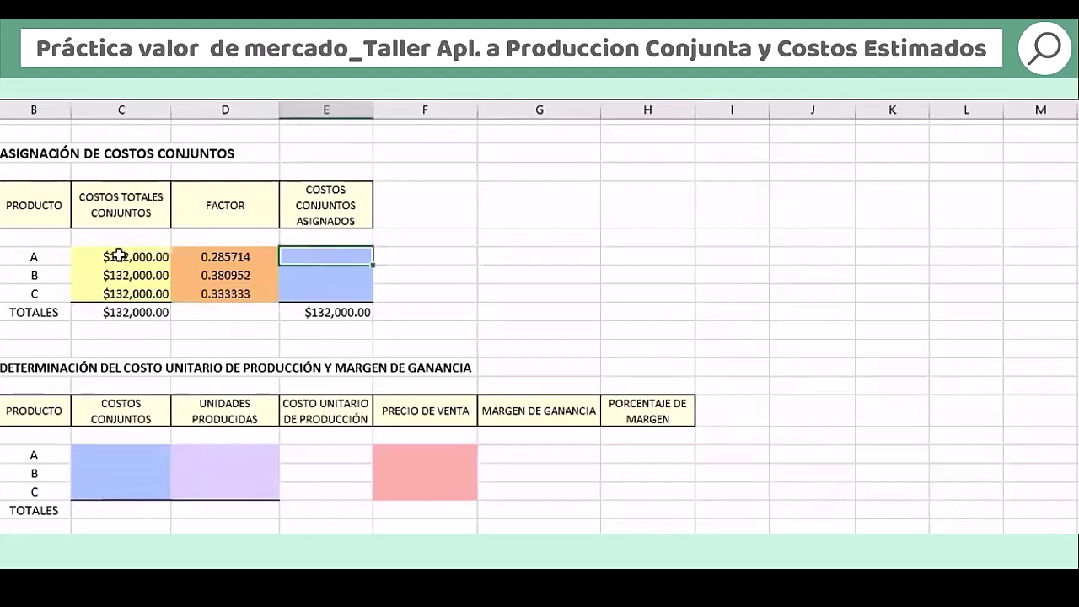
{"action": "key", "text": "ctrl+Return"}
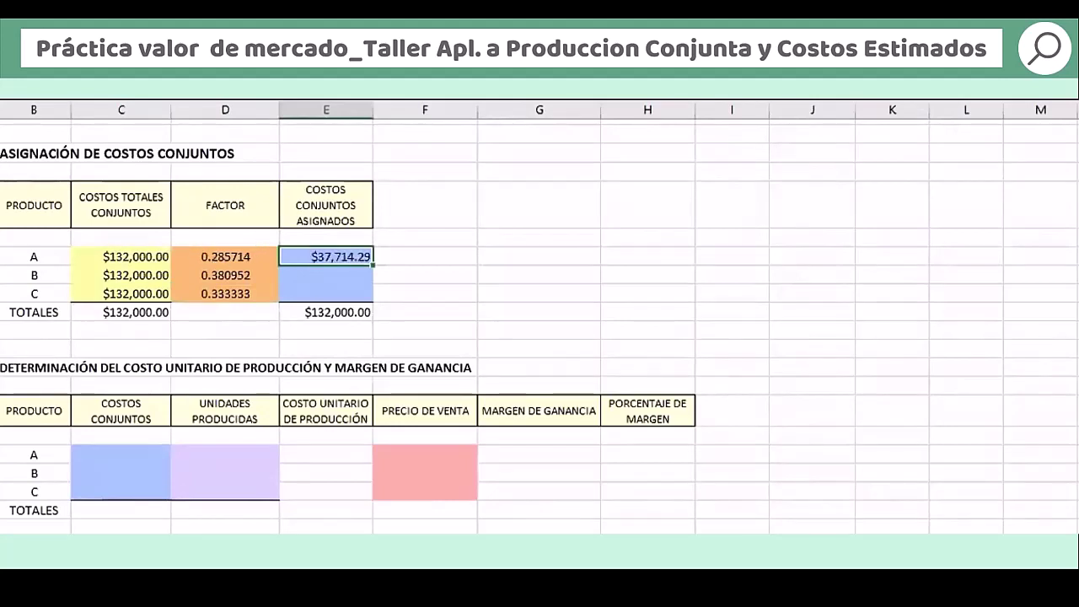
{"action": "left_click", "coordinate": [327, 274]}
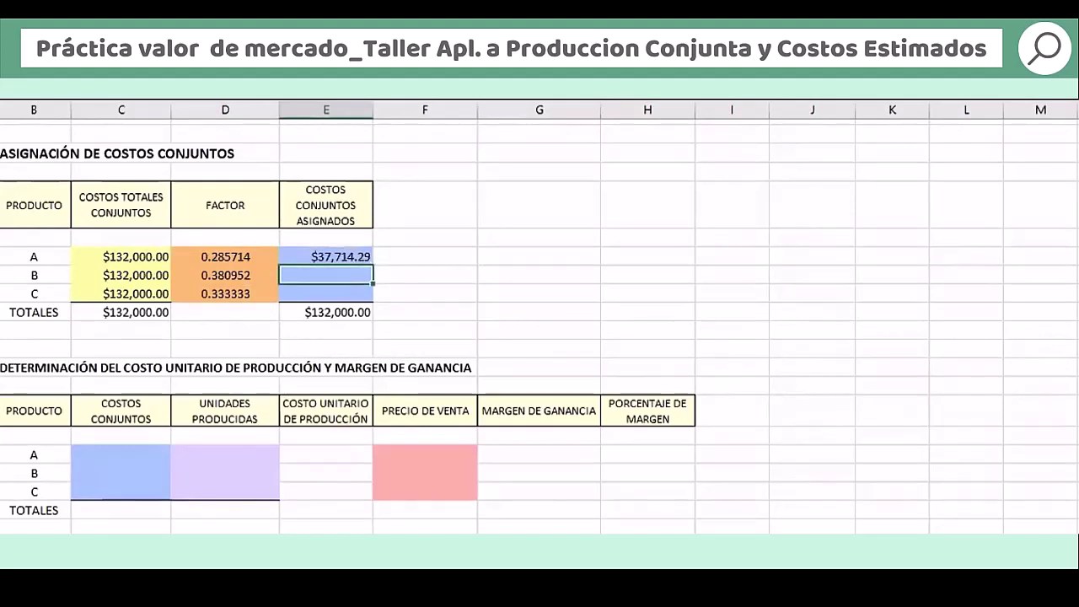
{"action": "key", "text": "F4"}
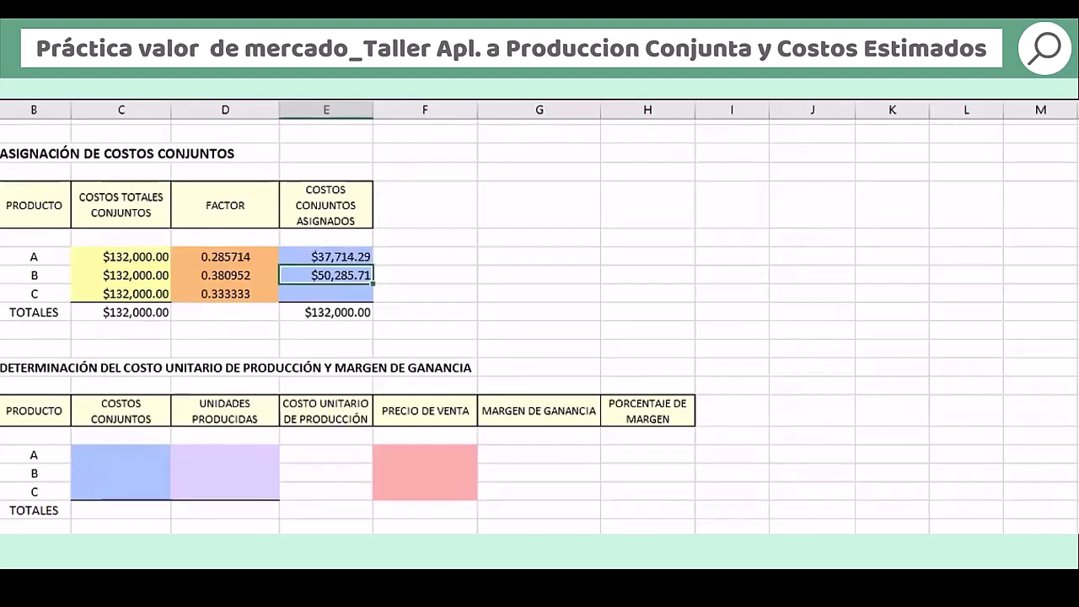
{"action": "left_click", "coordinate": [326, 293]}
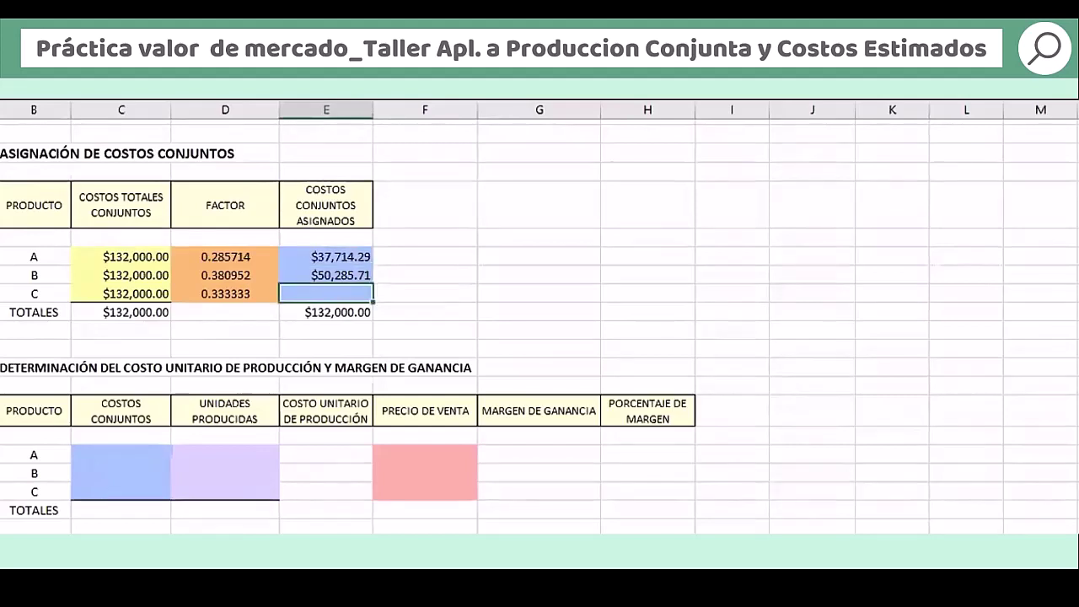
{"action": "key", "text": "ctrl+d"}
{"action": "left_click", "coordinate": [326, 312]}
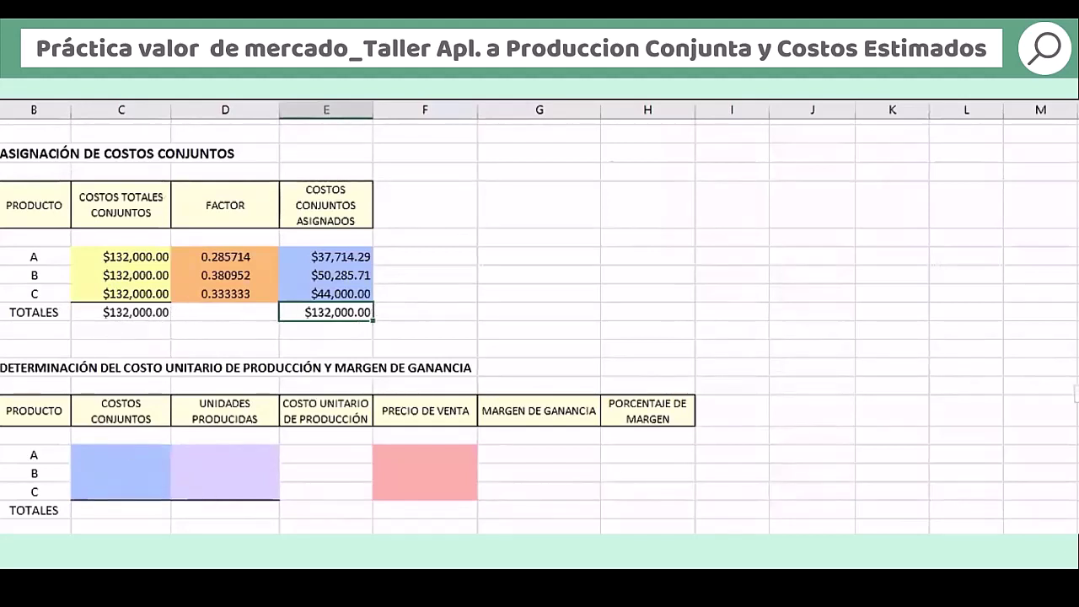
Fill the unit cost table's joint costs with $37,714.29 for A, $50,285.71 for B, $44,000.00 for C and the $132,000.00 total
{"action": "scroll", "coordinate": [461, 438], "scroll_direction": "down", "scroll_amount": 1}
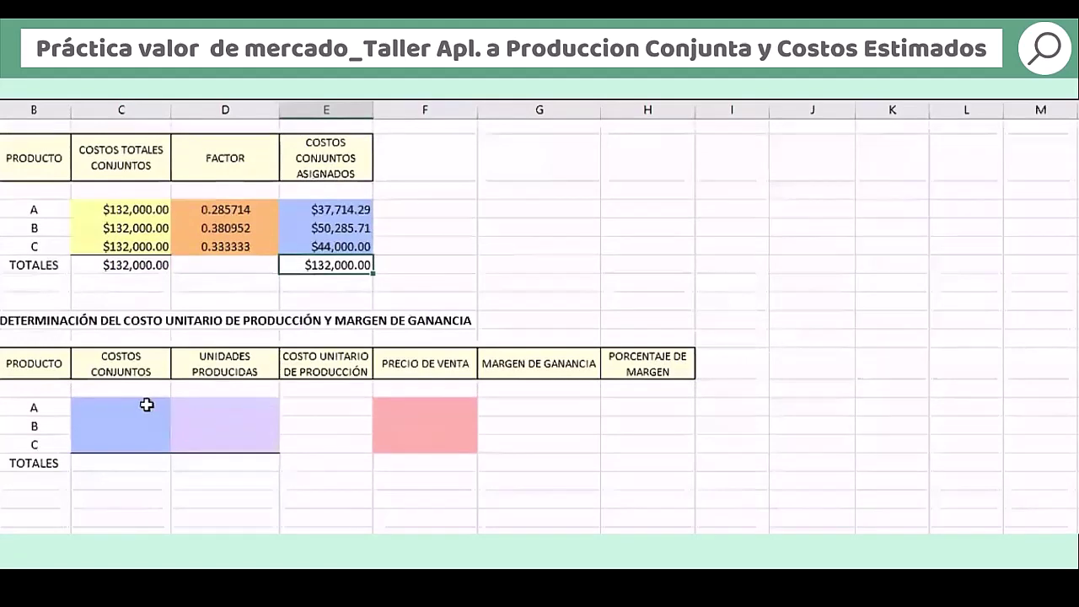
{"action": "left_click", "coordinate": [150, 405]}
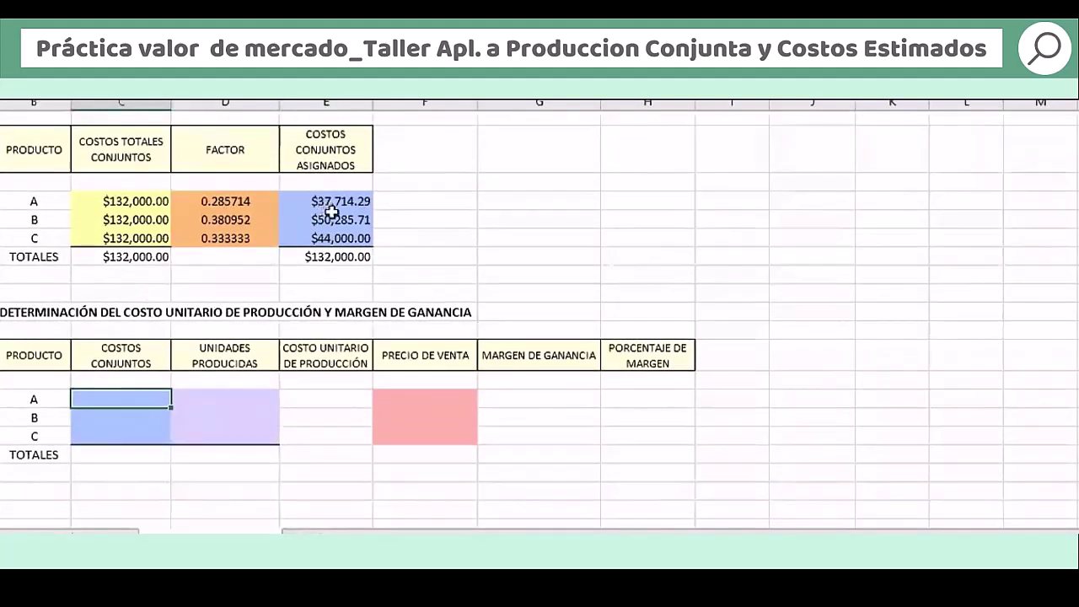
{"action": "key", "text": "ctrl+y"}
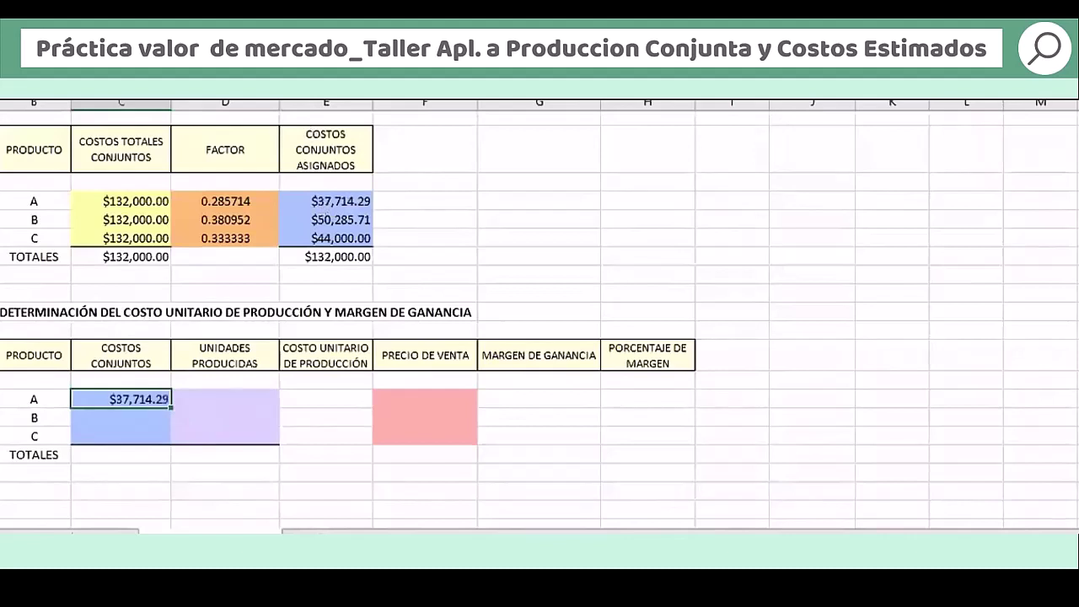
{"action": "key", "text": "Down"}
{"action": "type", "text": "$50,285.71"}
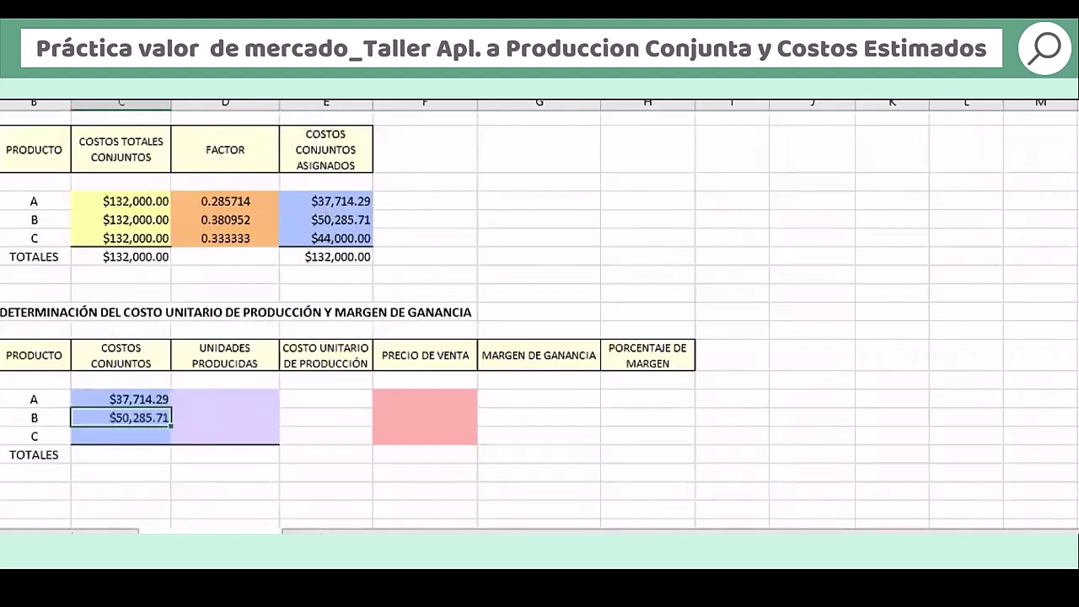
{"action": "key", "text": "Down"}
{"action": "type", "text": "$44,000.00"}
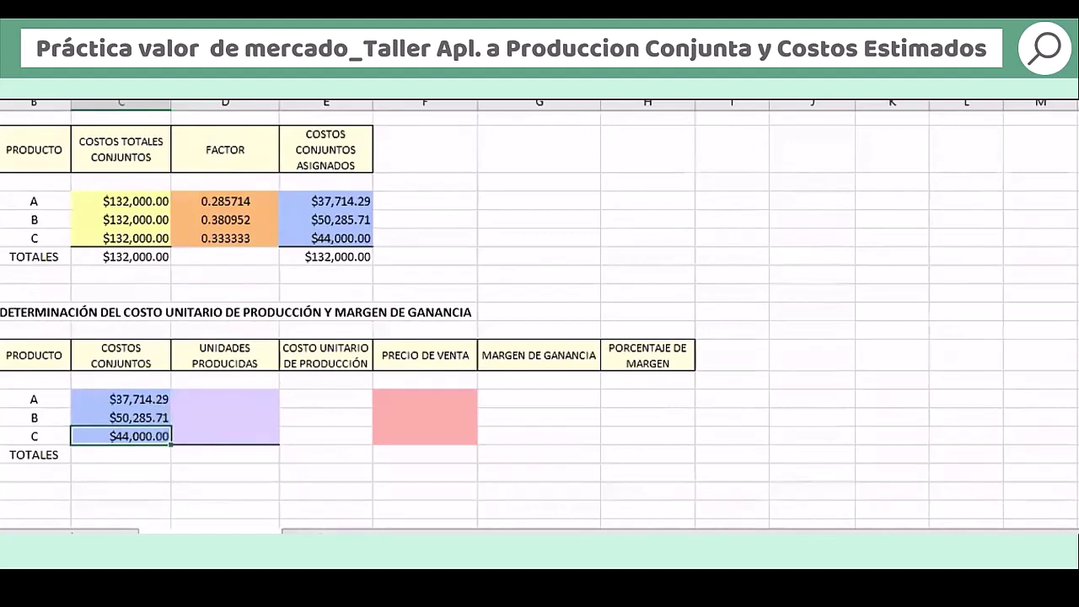
{"action": "key", "text": "Down"}
{"action": "type", "text": "$132,000.00"}
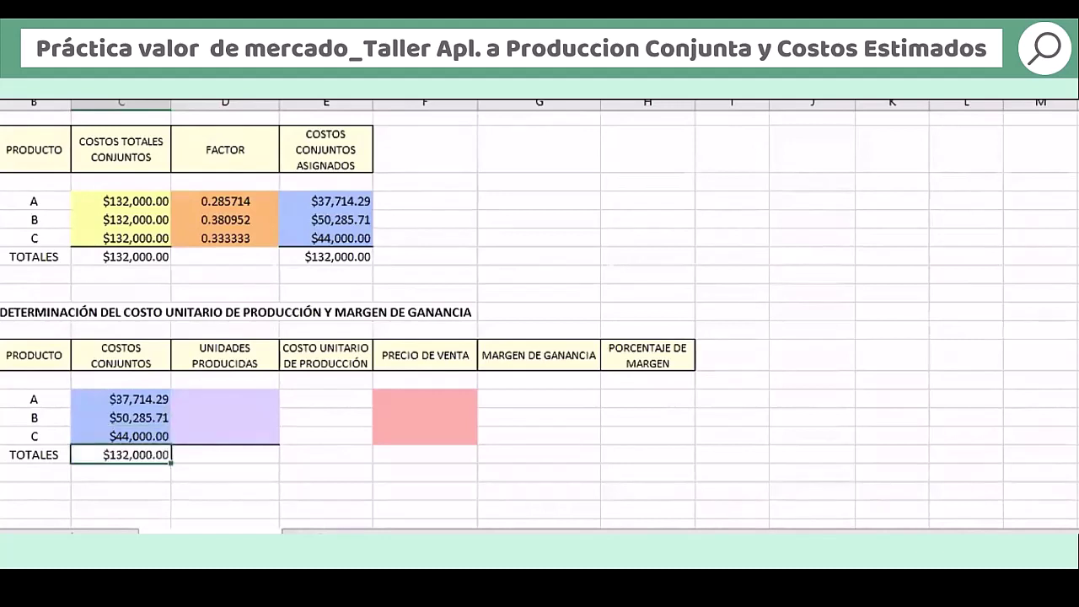
Fill the unit cost table's units produced with 30,000 for A, 32,000 for B, 20,000 for C and the 82,000 total
{"action": "key", "text": "Right"}
{"action": "key", "text": "Up"}
{"action": "key", "text": "Up"}
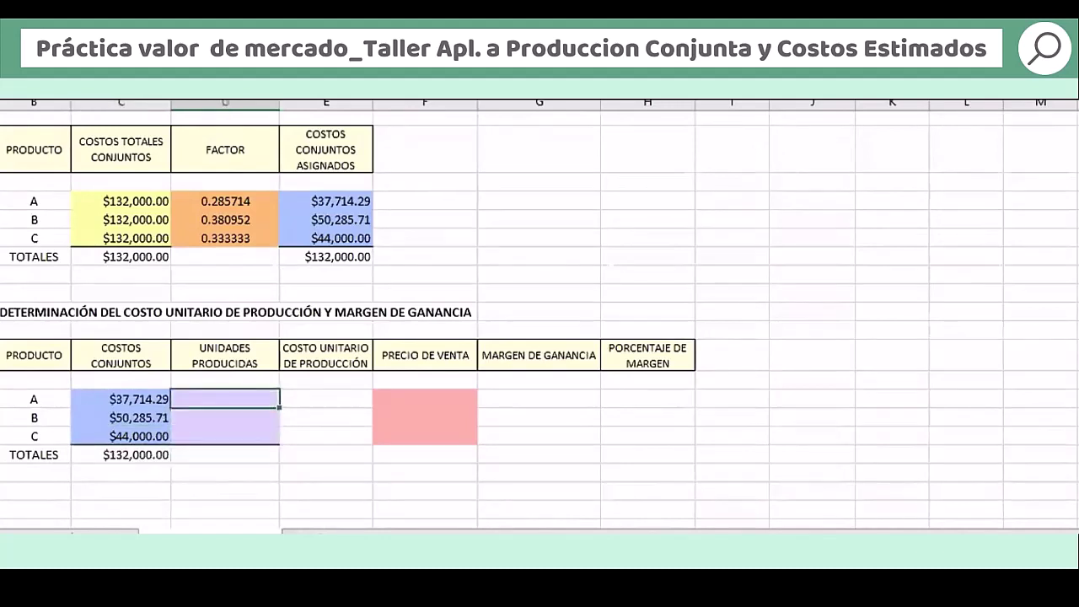
{"action": "key", "text": "ctrl+Page_Up"}
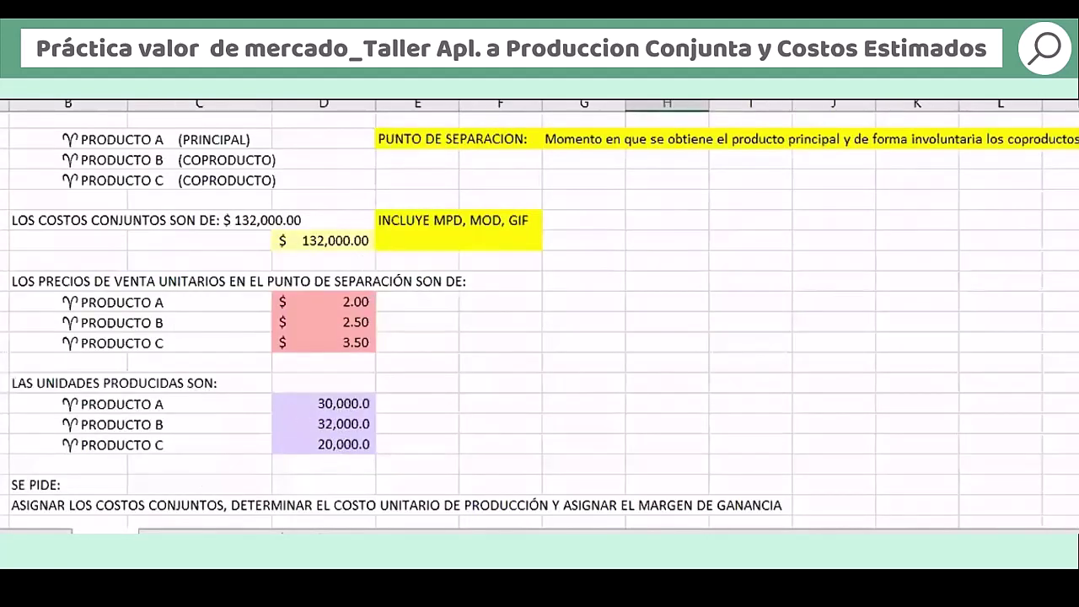
{"action": "key", "text": "ctrl+Page_Down"}
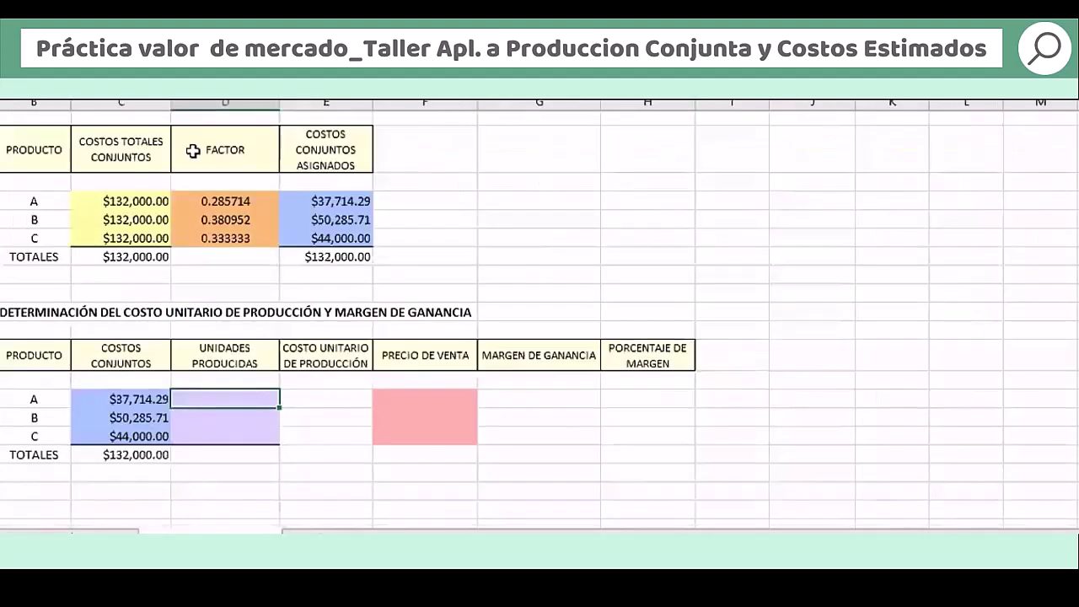
{"action": "type", "text": "30,000"}
{"action": "key", "text": "Return"}
{"action": "type", "text": "32,000"}
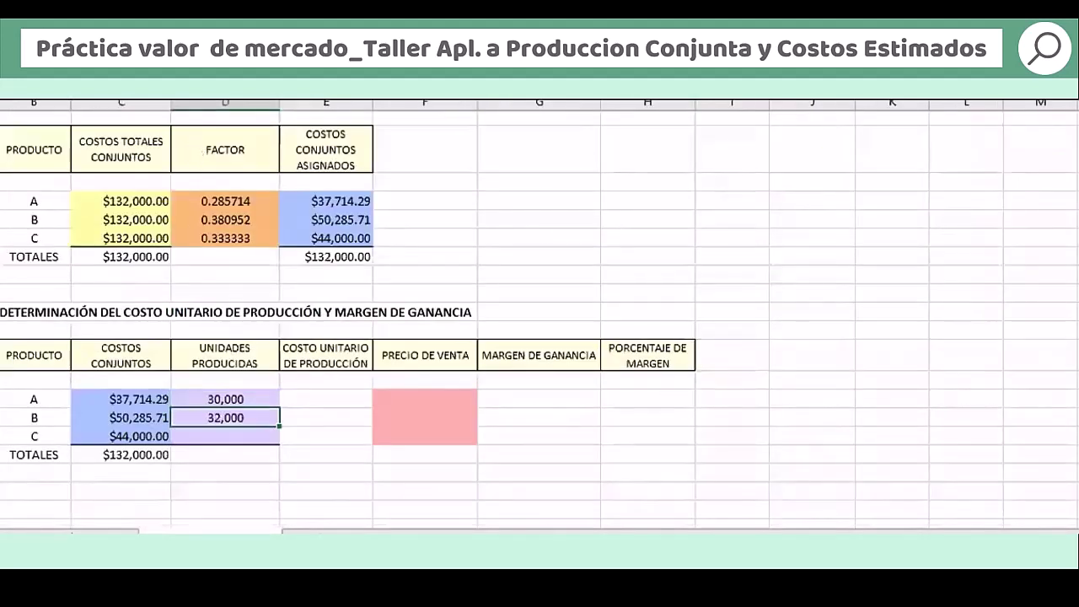
{"action": "key", "text": "Return"}
{"action": "type", "text": "20,000"}
{"action": "key", "text": "Return"}
{"action": "type", "text": "82,000"}
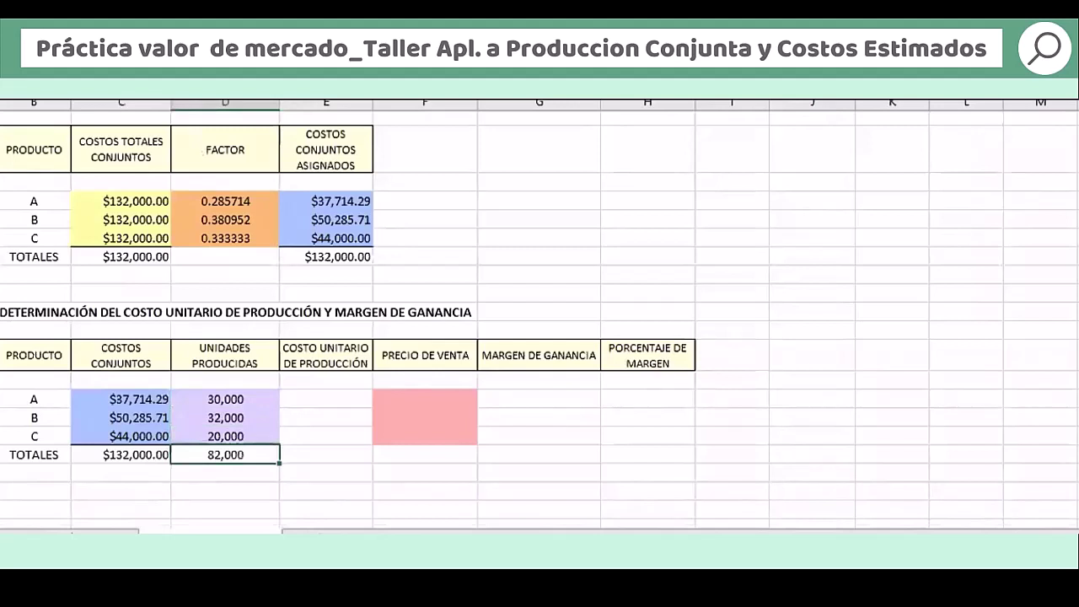
Calculate the unit production costs as joint costs divided by units produced: 1.2571 for A, 1.5714 for B and 2.2000 for C
{"action": "left_click", "coordinate": [302, 401]}
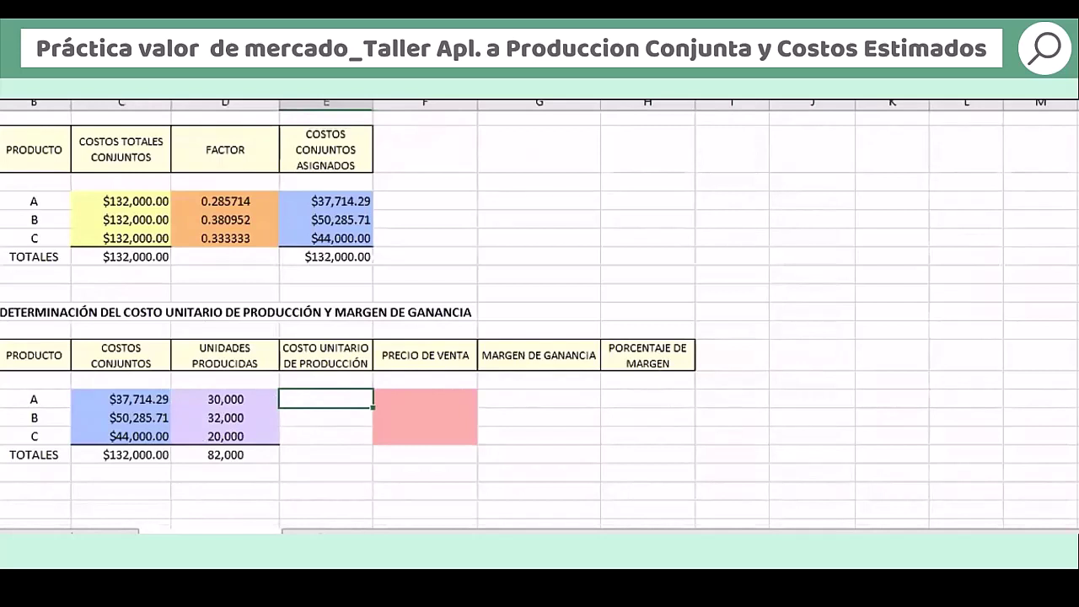
{"action": "key", "text": "ctrl+Return"}
{"action": "left_click", "coordinate": [326, 417]}
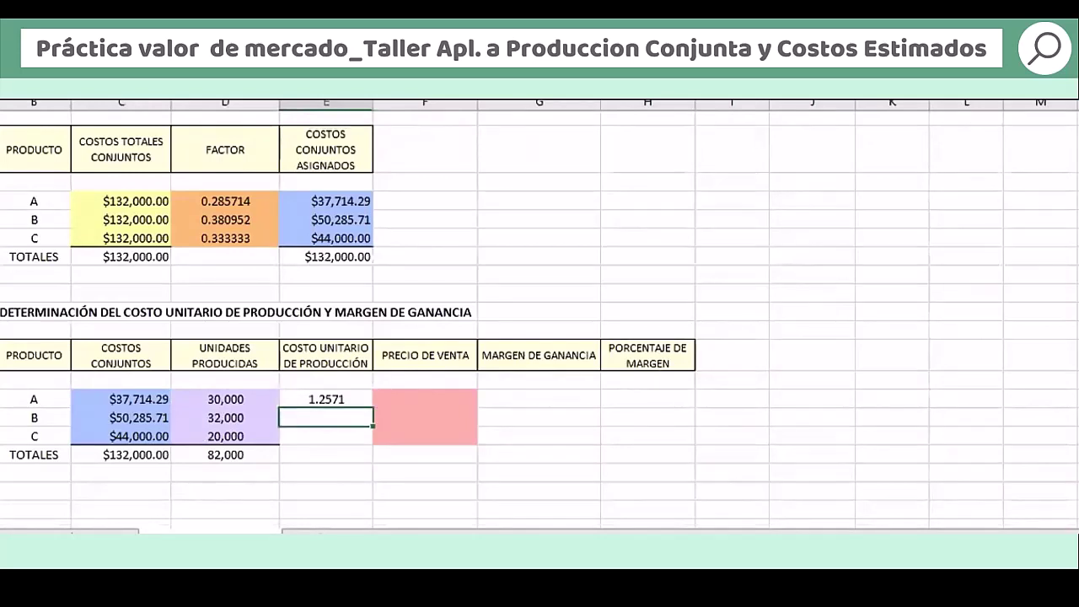
{"action": "key", "text": "ctrl+d"}
{"action": "left_click", "coordinate": [326, 436]}
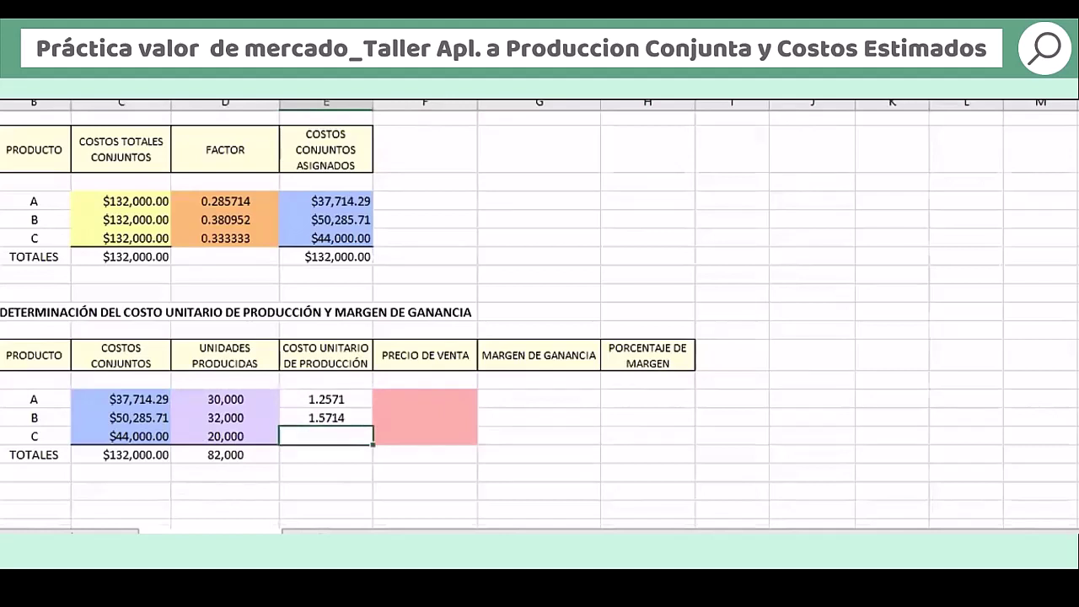
{"action": "key", "text": "ctrl+d"}
Fill the unit cost table's sale prices from the exercise data: $2.00 for A, $2.50 for B and $3.50 for C
{"action": "left_click", "coordinate": [425, 436]}
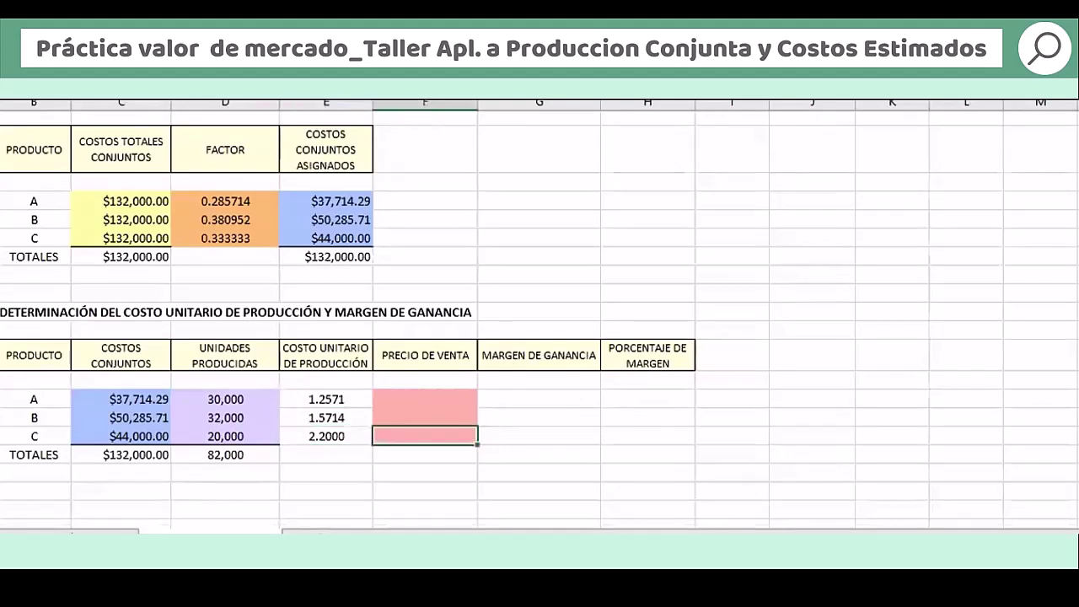
{"action": "type", "text": "="}
{"action": "left_click", "coordinate": [105, 540]}
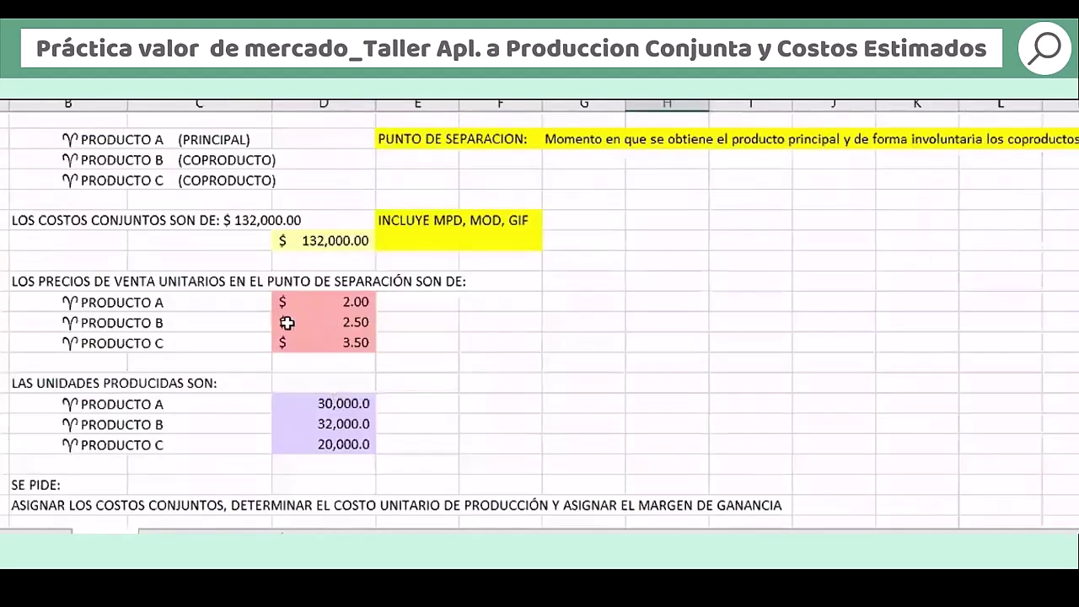
{"action": "key", "text": "ctrl+Page_Down"}
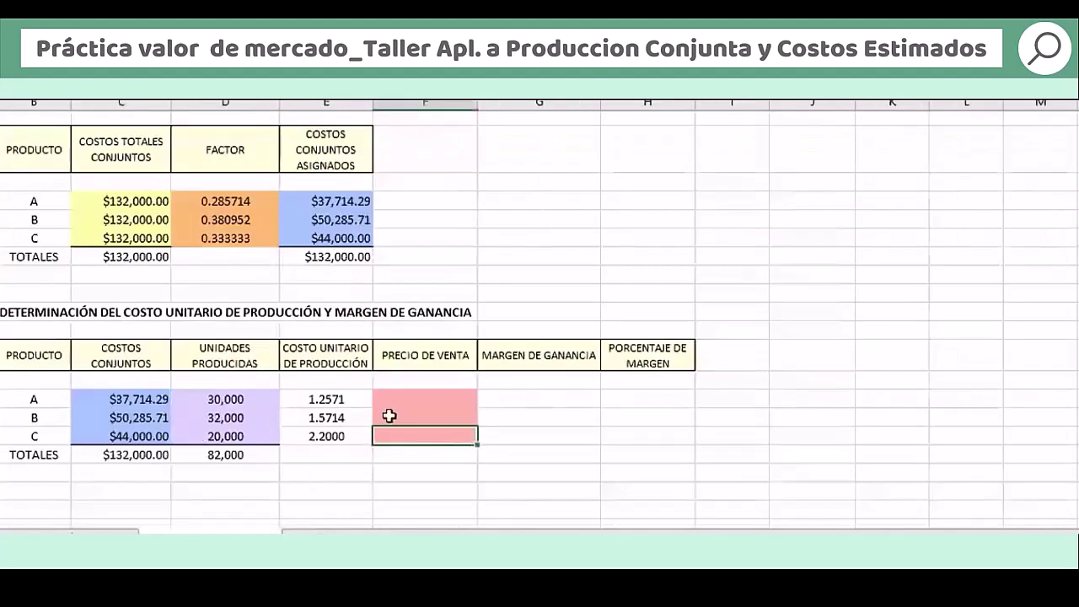
{"action": "left_click", "coordinate": [394, 399]}
{"action": "type", "text": "$2.00"}
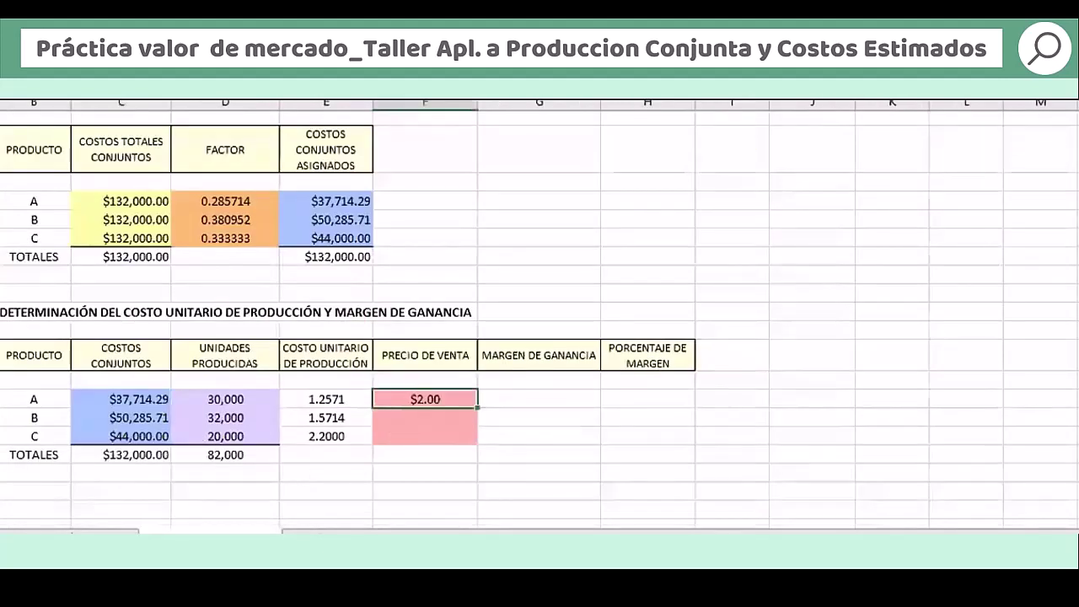
{"action": "key", "text": "Return"}
{"action": "type", "text": "$2.50"}
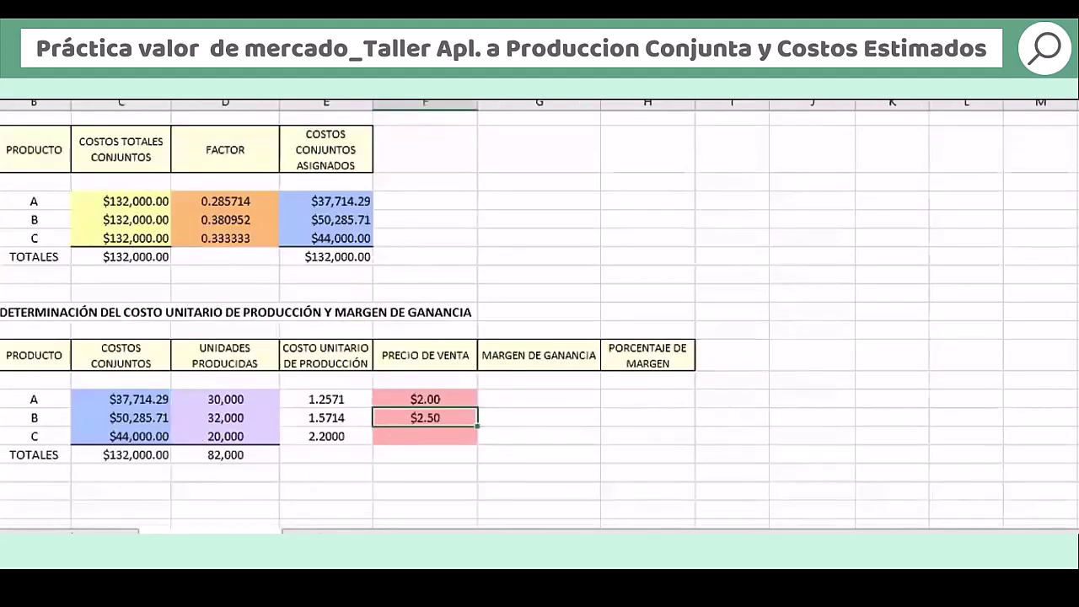
{"action": "key", "text": "Return"}
{"action": "type", "text": "$3.50"}
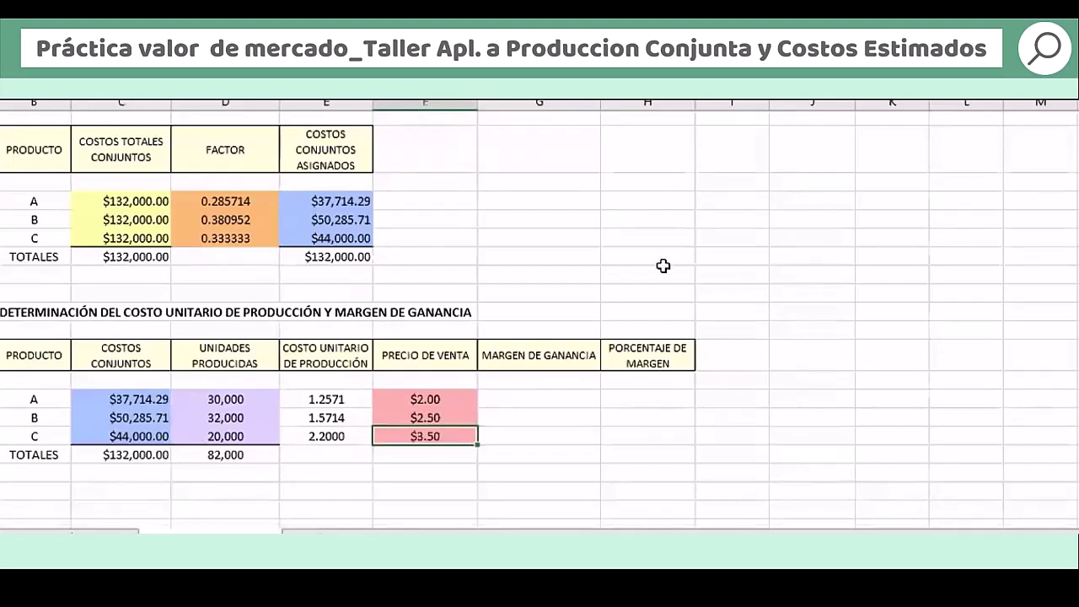
Calculate the profit margins as sale price minus unit production cost: $0.7429 for A, $0.9286 for B and $1.3000 for C
{"action": "left_click", "coordinate": [529, 397]}
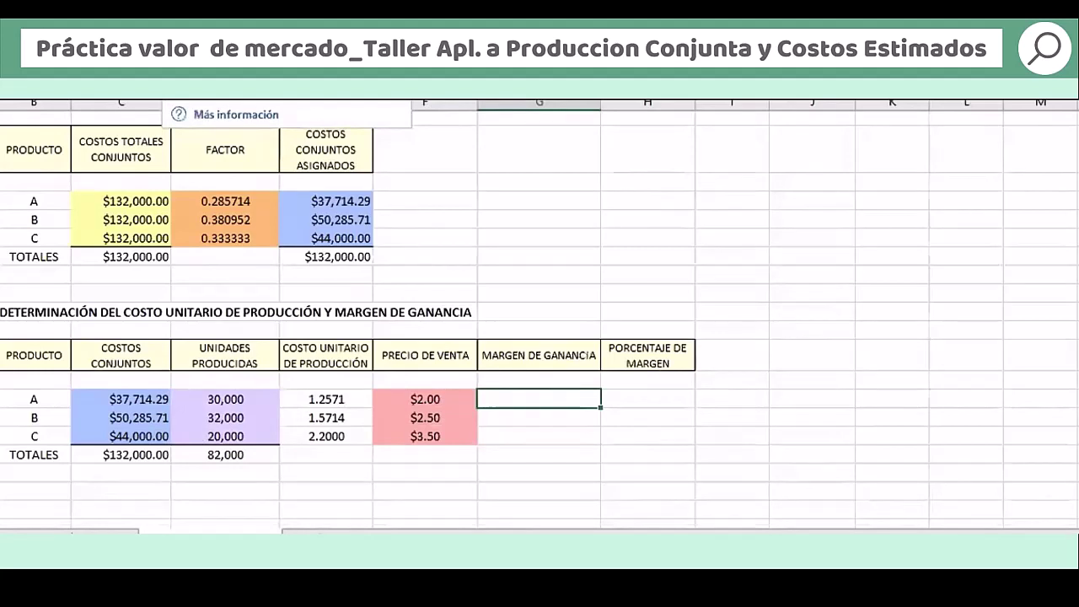
{"action": "left_click", "coordinate": [168, 43]}
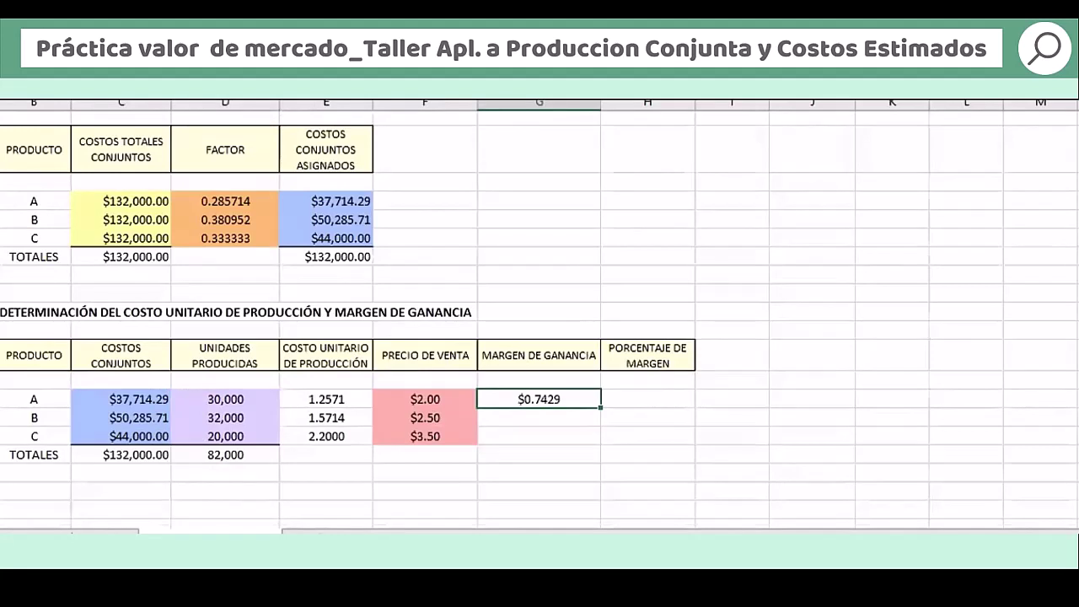
{"action": "key", "text": "Down"}
{"action": "key", "text": "ctrl+d"}
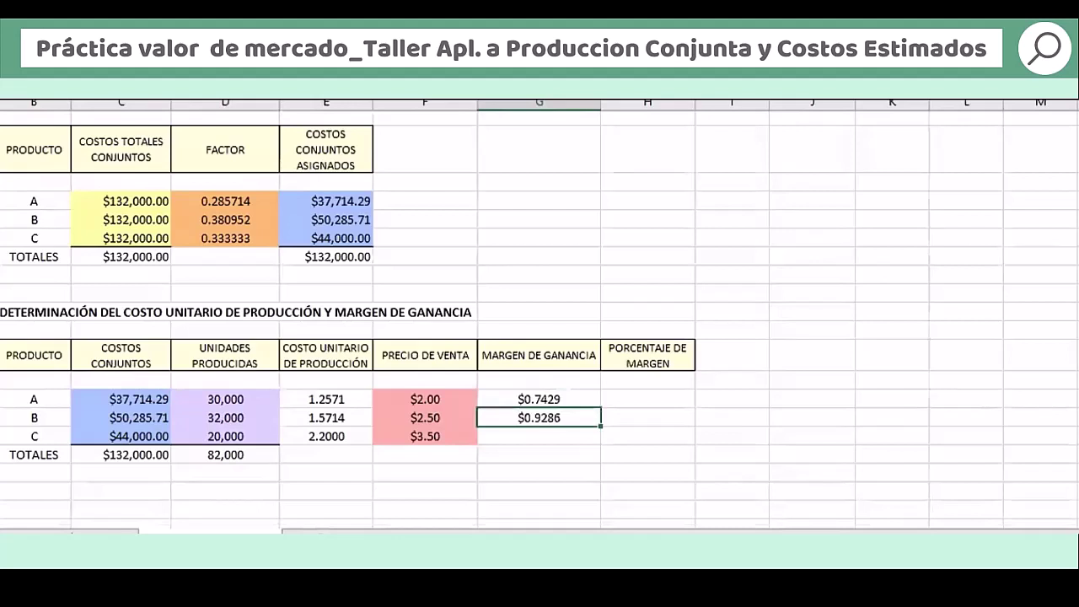
{"action": "key", "text": "Down"}
{"action": "key", "text": "ctrl+d"}
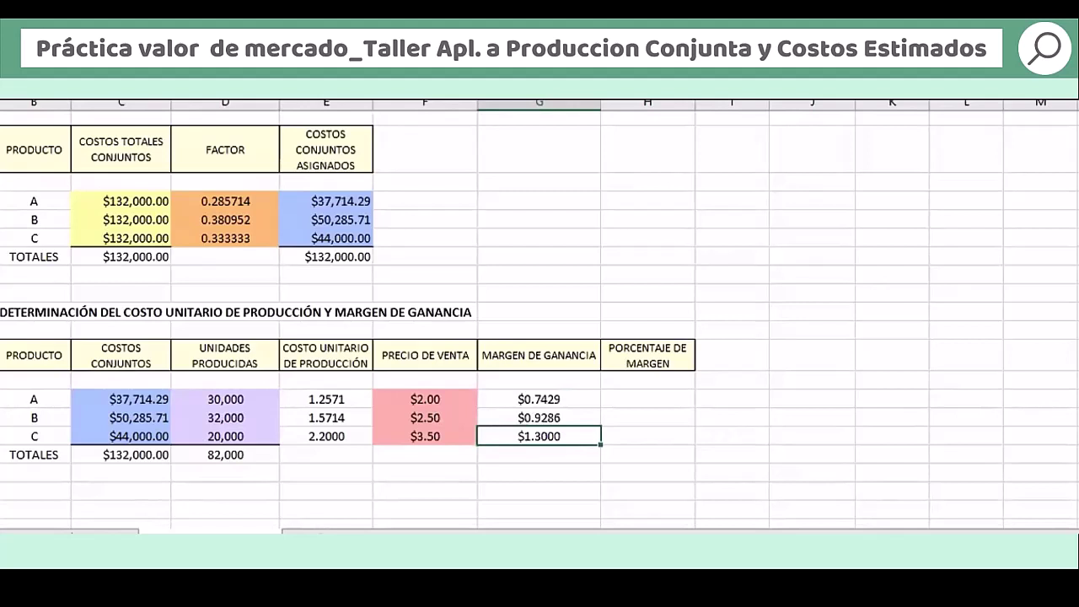
Calculate the margin percentage for A, B and C as profit margin divided by unit production cost, giving 59.09% for each
{"action": "key", "text": "Right"}
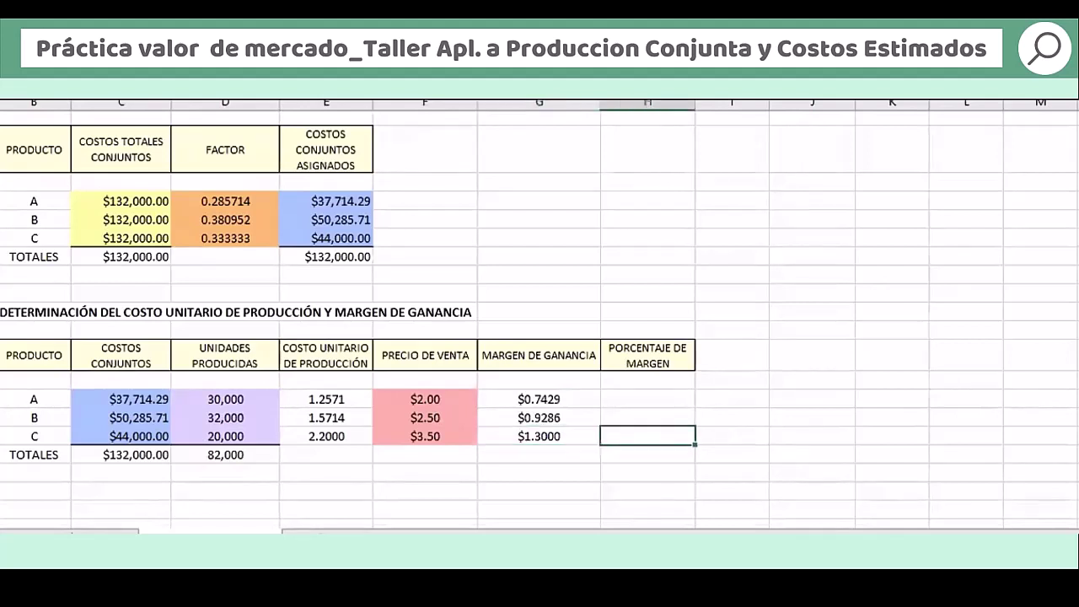
{"action": "key", "text": "Up"}
{"action": "key", "text": "Up"}
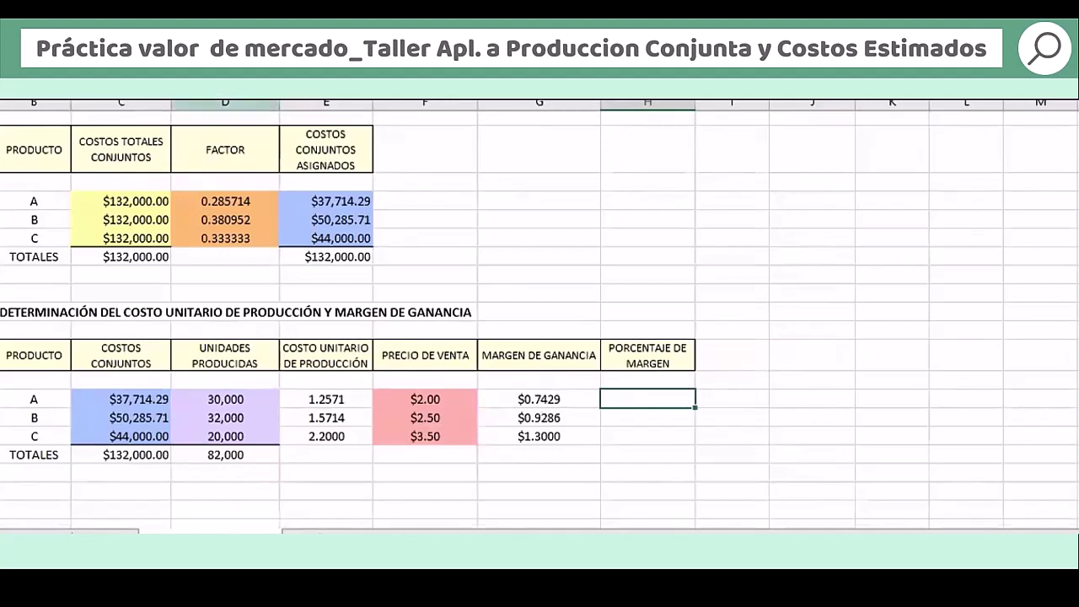
{"action": "left_click", "coordinate": [211, 53]}
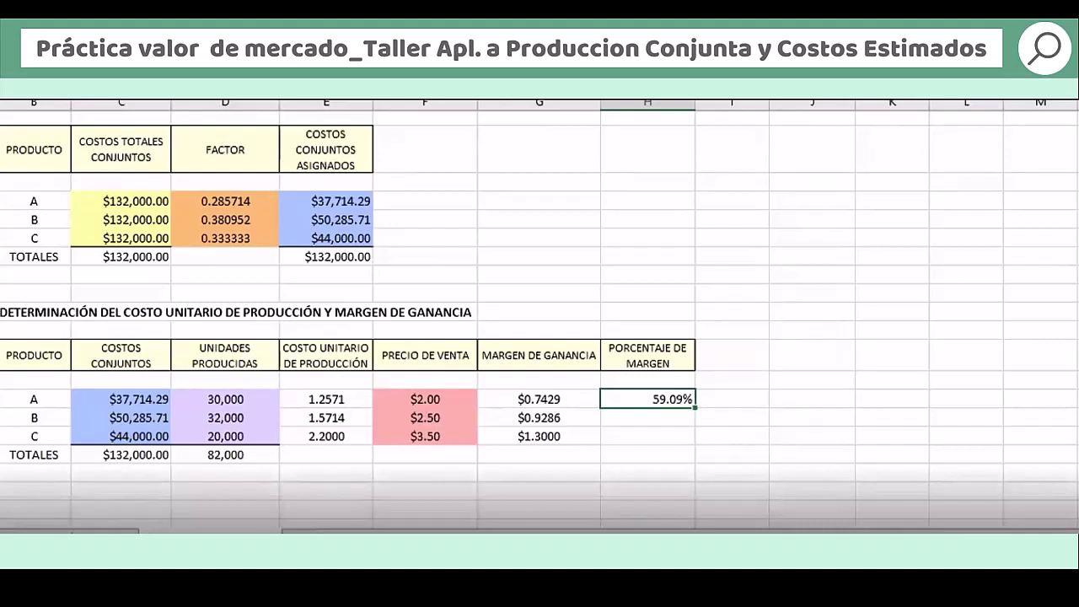
{"action": "key", "text": "Down"}
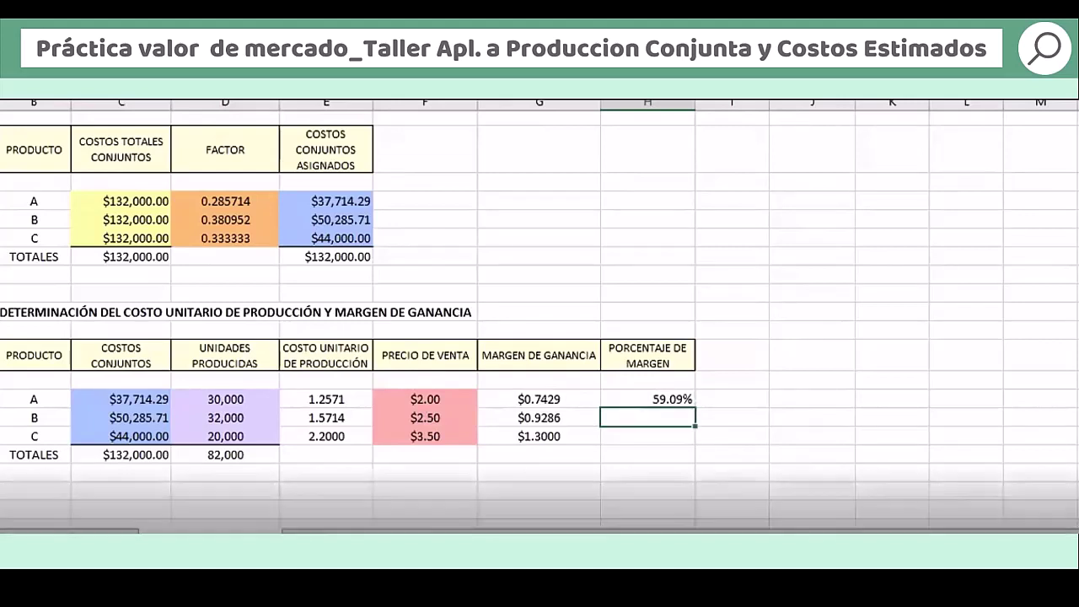
{"action": "key", "text": "ctrl+d"}
{"action": "key", "text": "Down"}
{"action": "key", "text": "ctrl+d"}
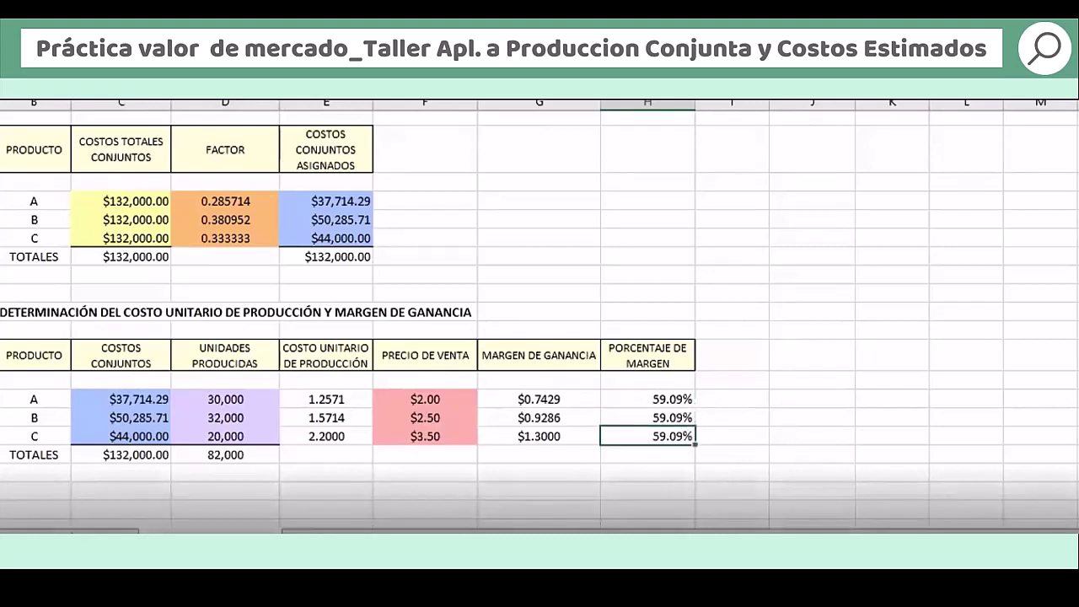